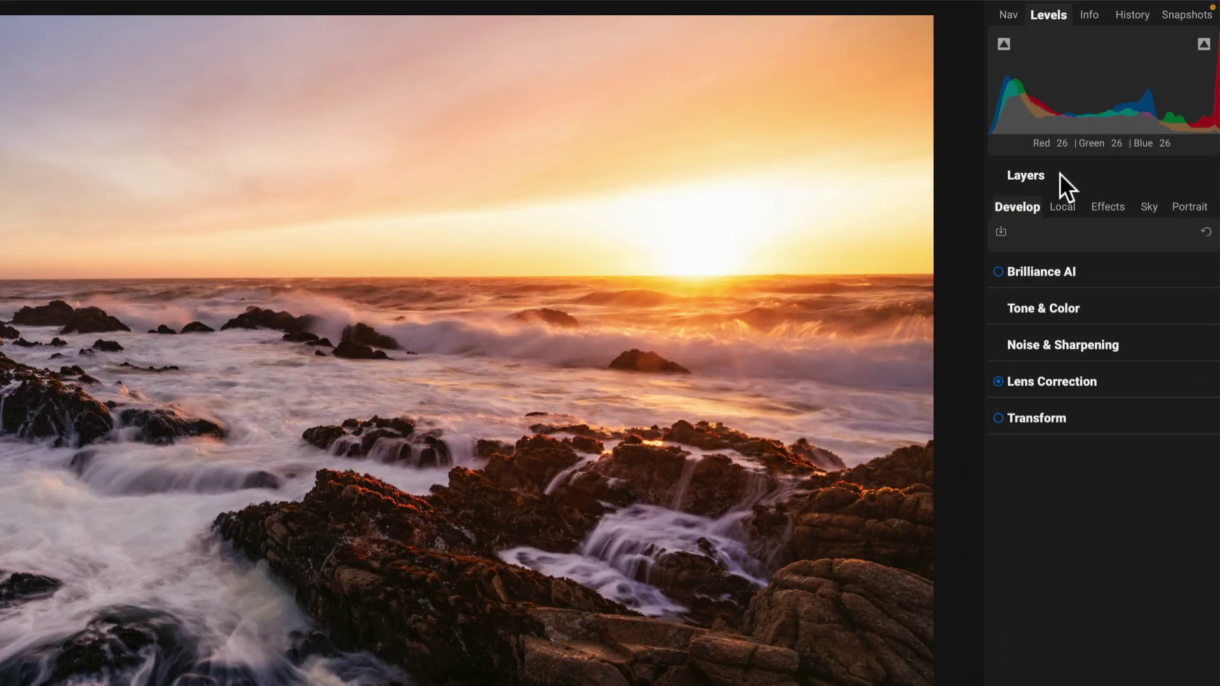
Add a white Proxima Nova 144 placeholder text layer above the seascape photo
{"action": "left_click", "coordinate": [1058, 174]}
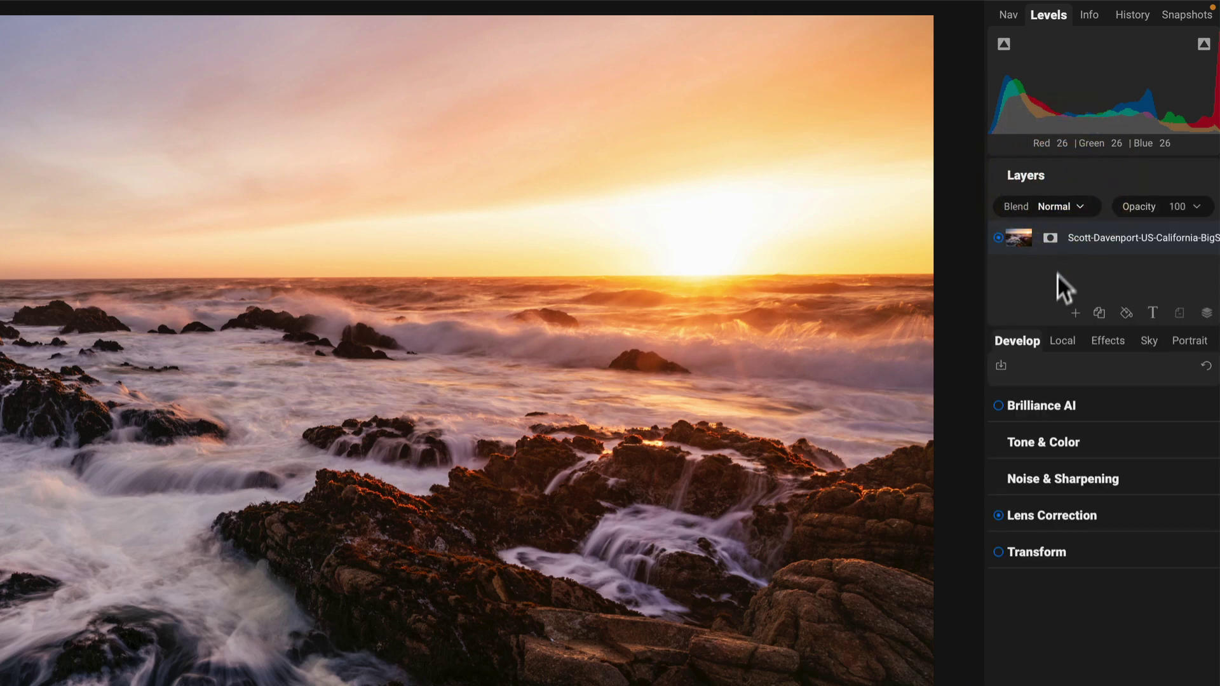
{"action": "left_click", "coordinate": [1151, 312]}
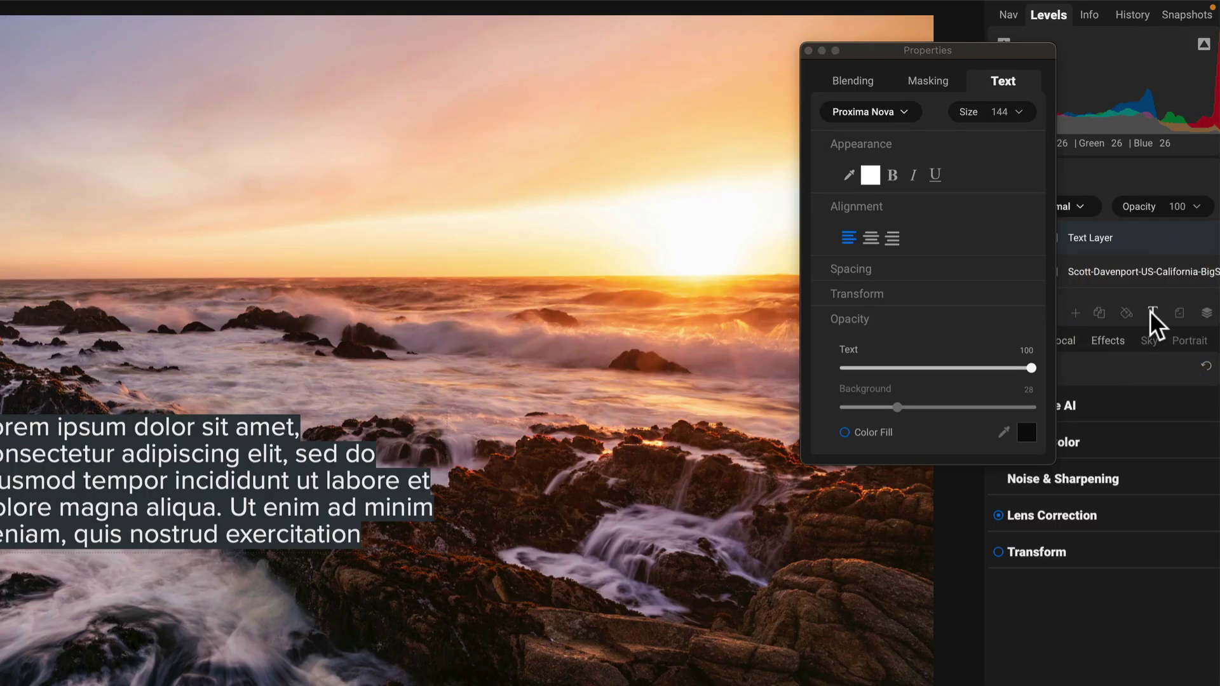
{"action": "left_click_drag", "start_coordinate": [1020, 45], "coordinate": [932, 30]}
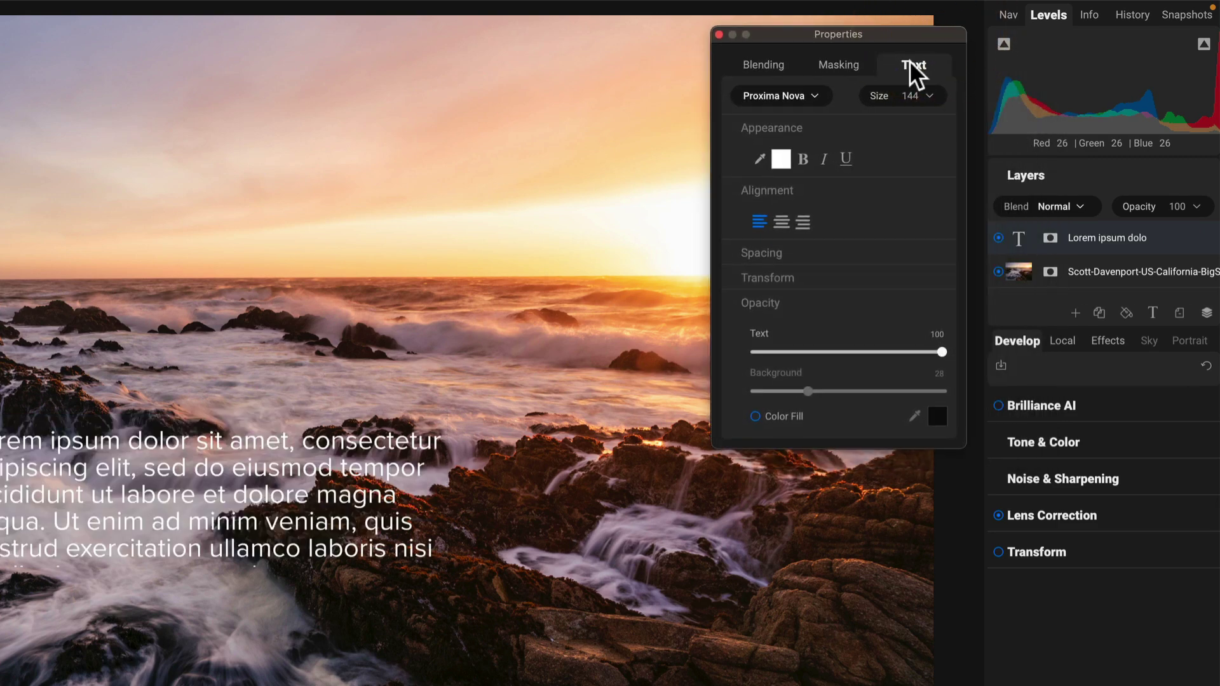
{"action": "mouse_move", "coordinate": [1071, 235]}
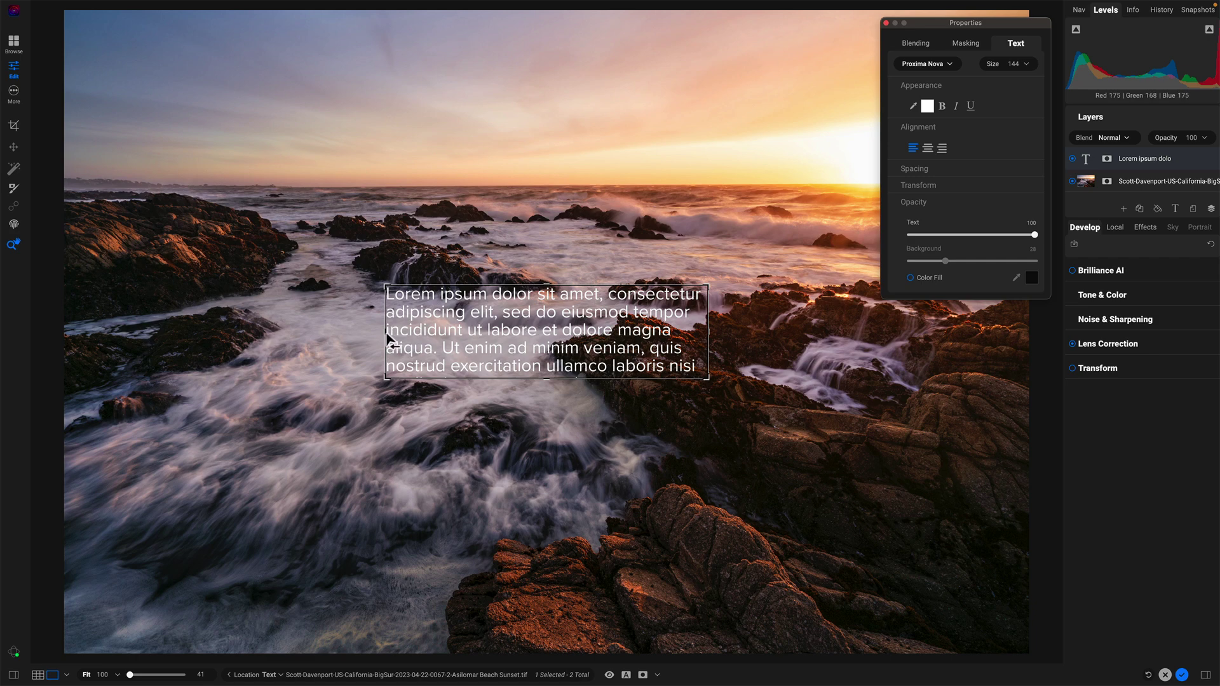
Stretch the text box left and right across the image's width
{"action": "left_click_drag", "start_coordinate": [386, 335], "coordinate": [66, 335]}
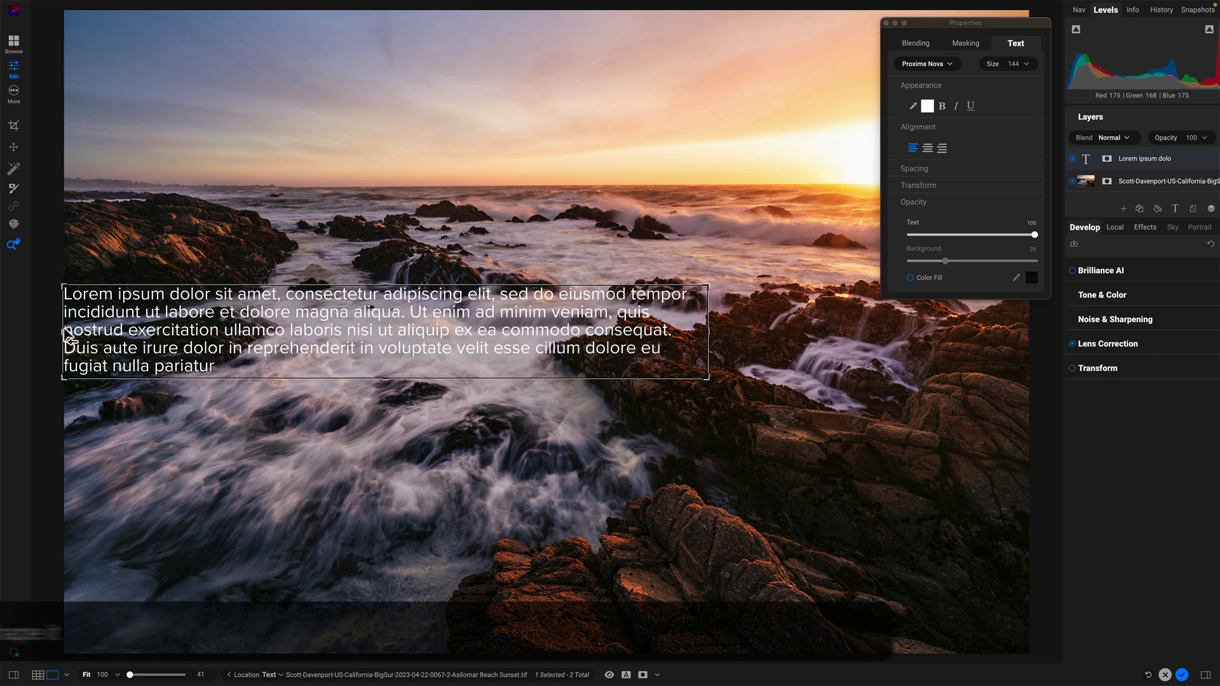
{"action": "left_click_drag", "start_coordinate": [710, 337], "coordinate": [927, 342]}
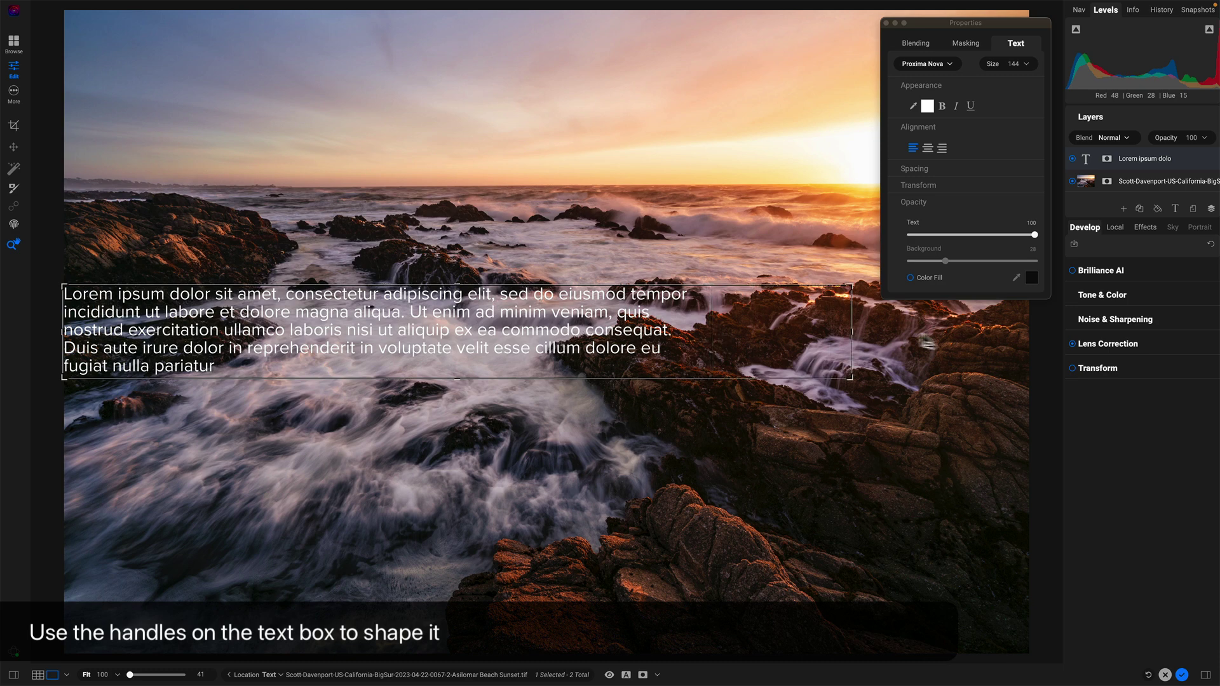
{"action": "left_click_drag", "start_coordinate": [852, 331], "coordinate": [1030, 342]}
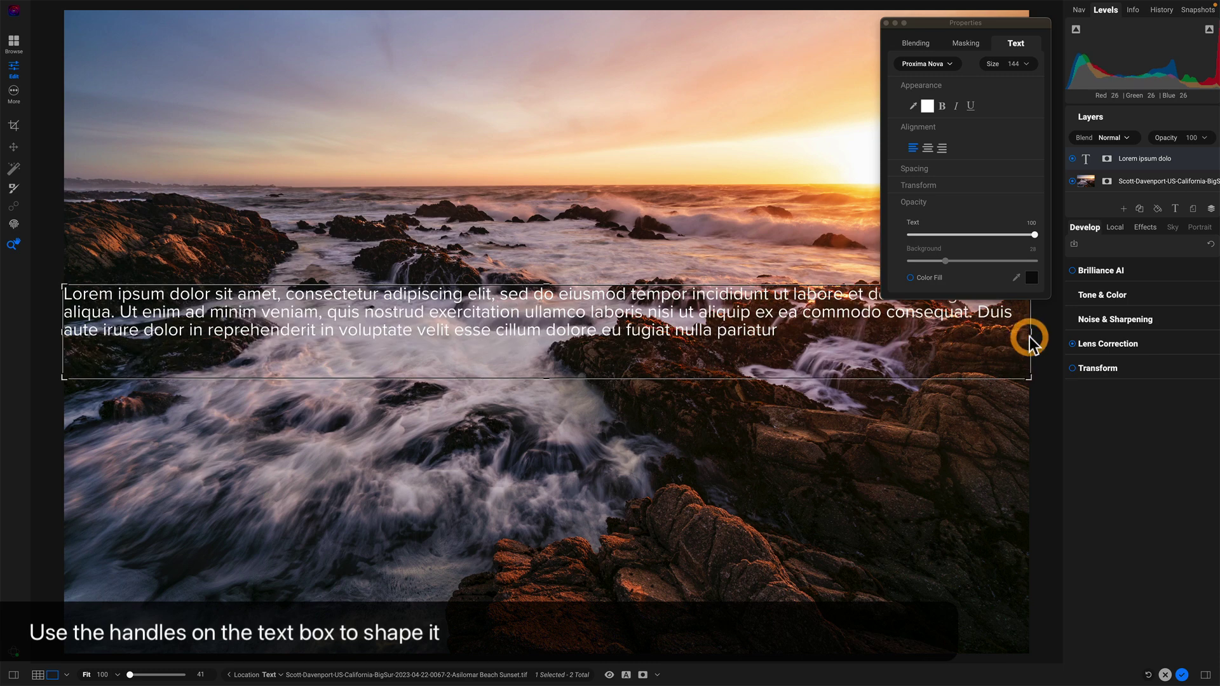
Replace the placeholder text with 'THE BIG SUR EXPERIENCE'
{"action": "double_click", "coordinate": [586, 315]}
{"action": "key", "text": "super+a"}
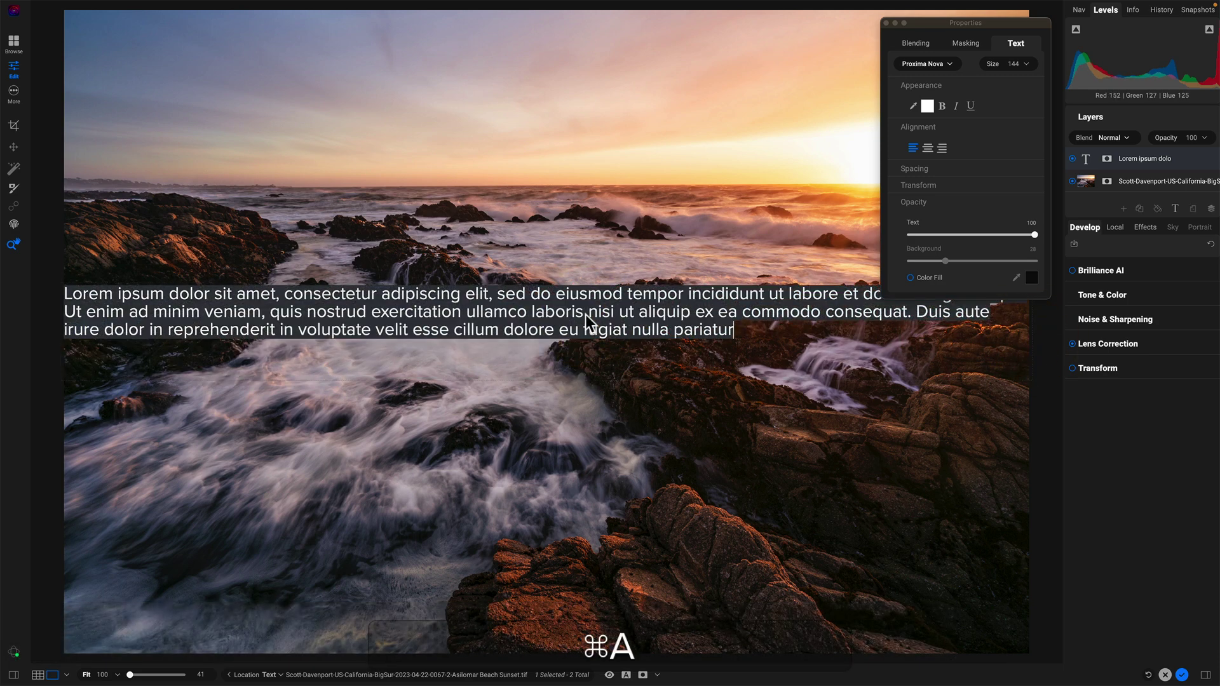
{"action": "type", "text": "TH"}
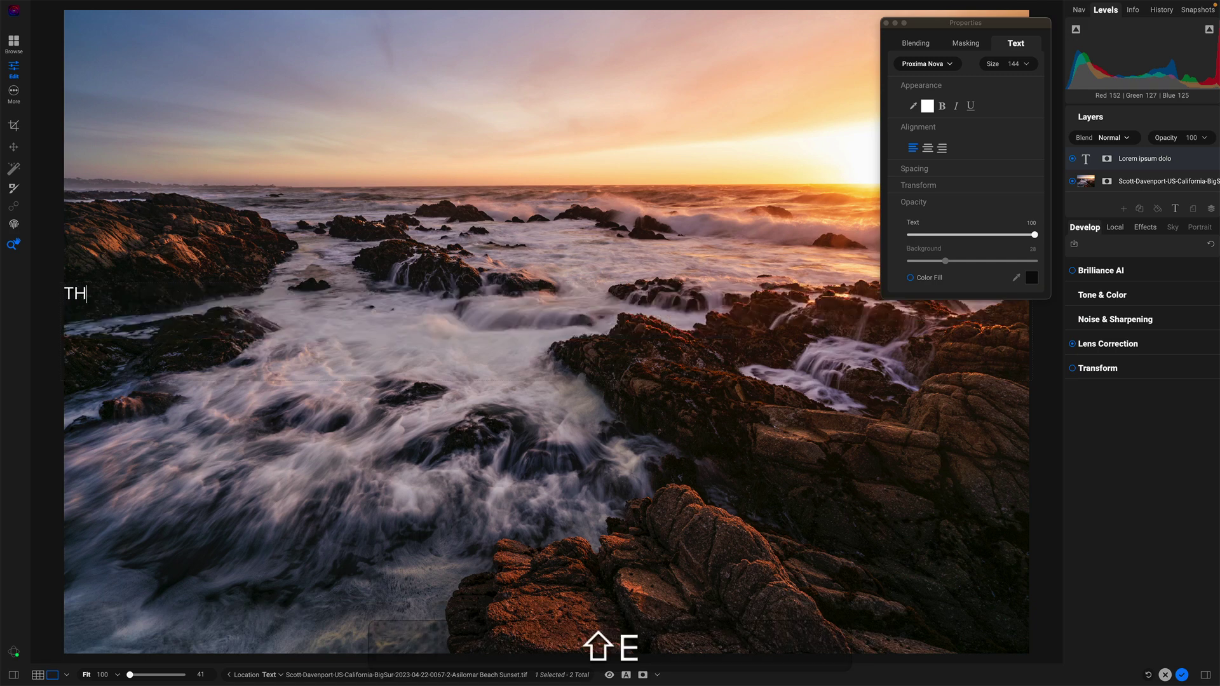
{"action": "type", "text": "E BIG SUR E"}
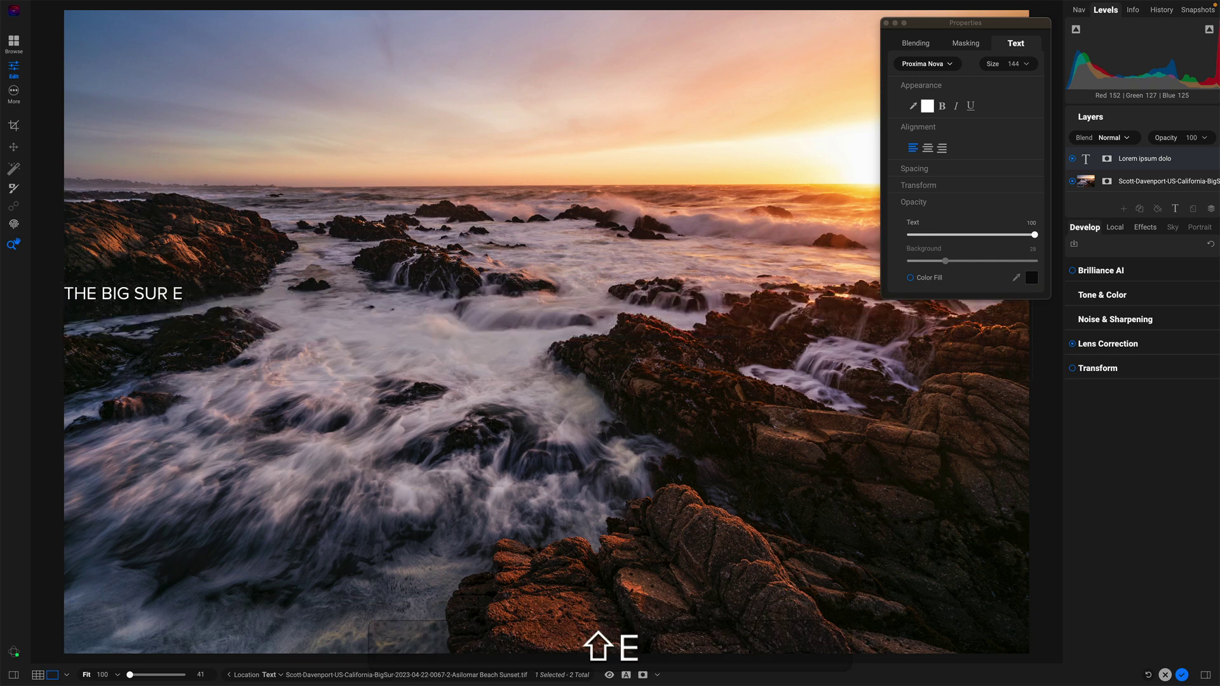
{"action": "type", "text": "XPERIENCE"}
Center-align the title, make it bold, and set its size to 441
{"action": "left_click", "coordinate": [989, 142]}
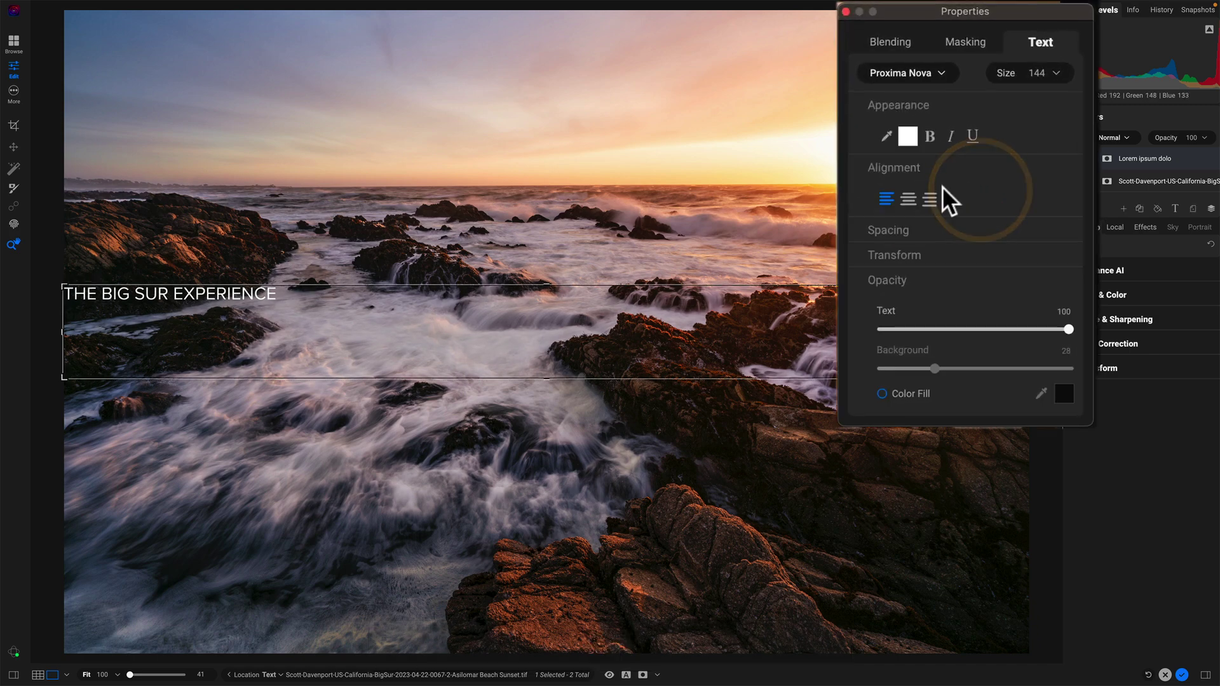
{"action": "left_click", "coordinate": [911, 196]}
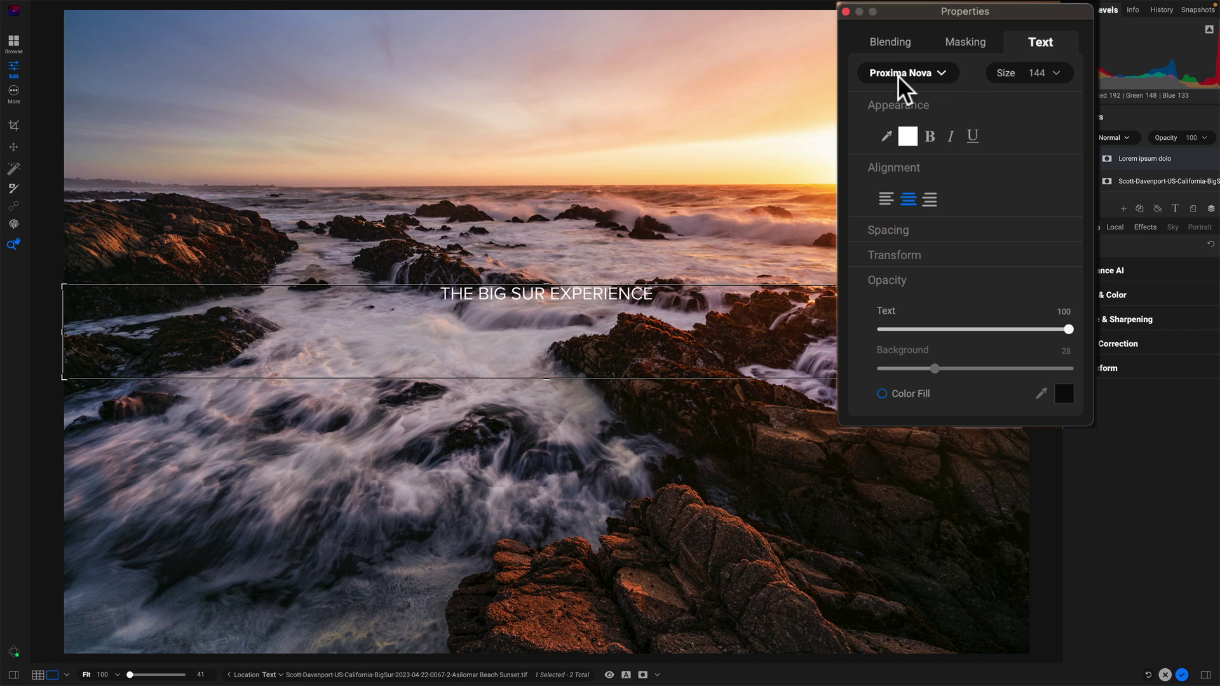
{"action": "left_click", "coordinate": [929, 135]}
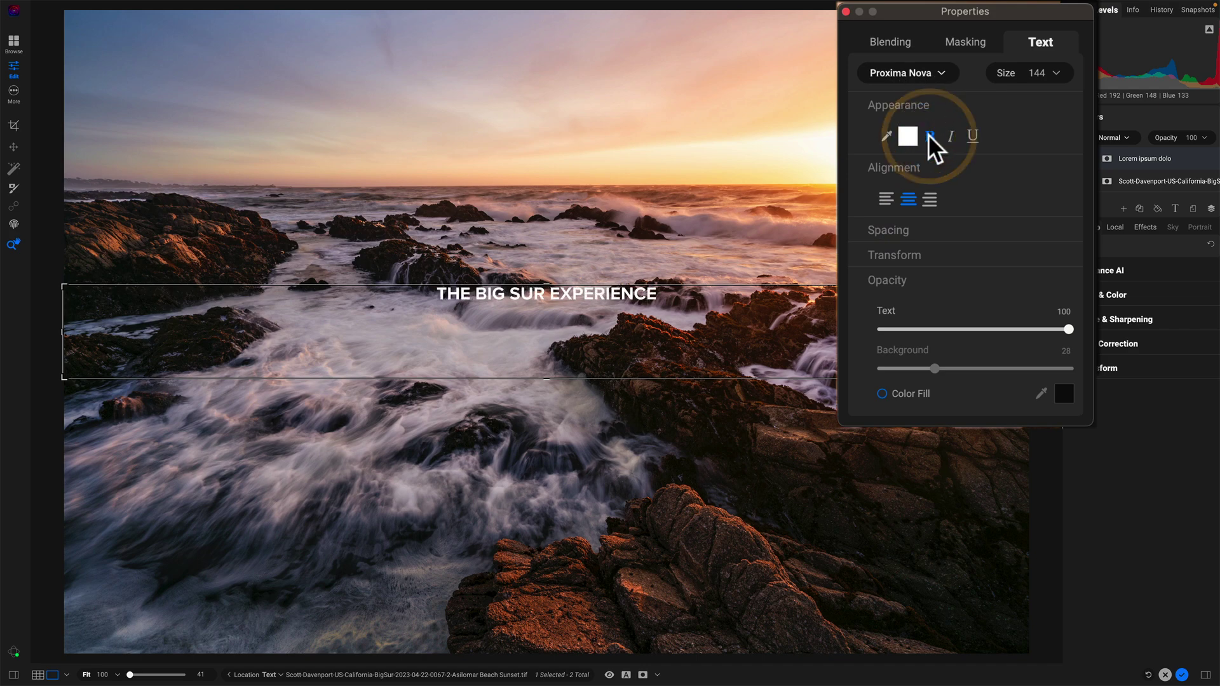
{"action": "left_click", "coordinate": [1055, 72]}
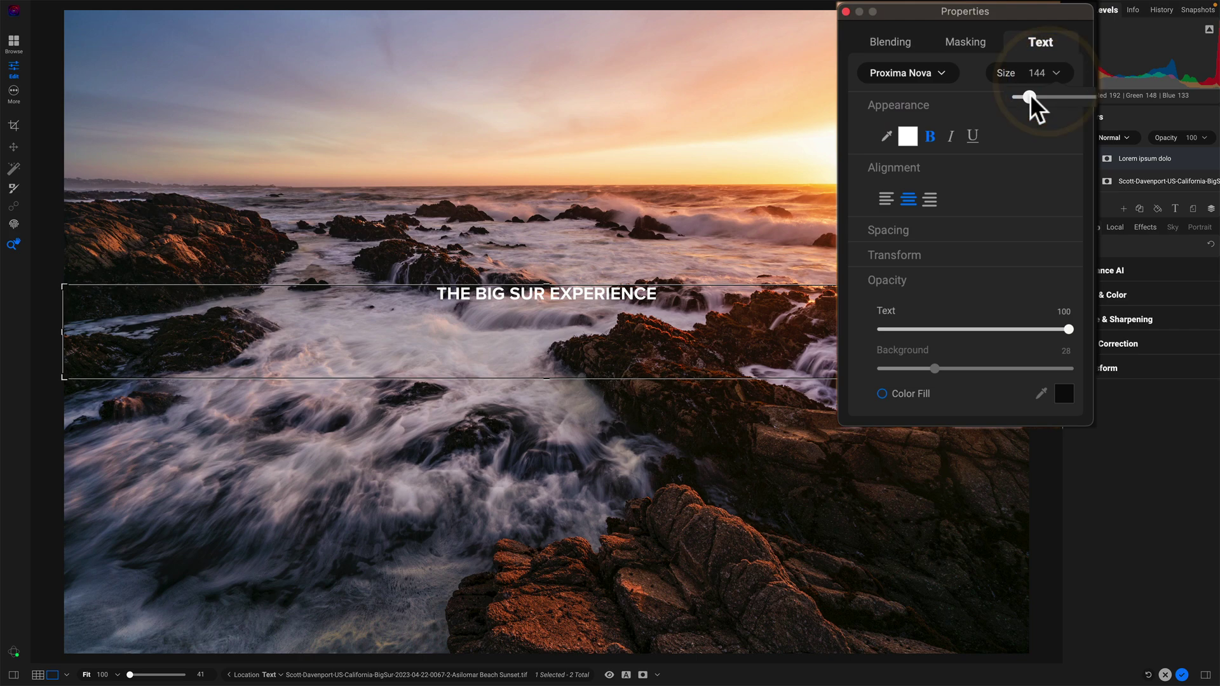
{"action": "left_click_drag", "start_coordinate": [1032, 93], "coordinate": [1049, 94]}
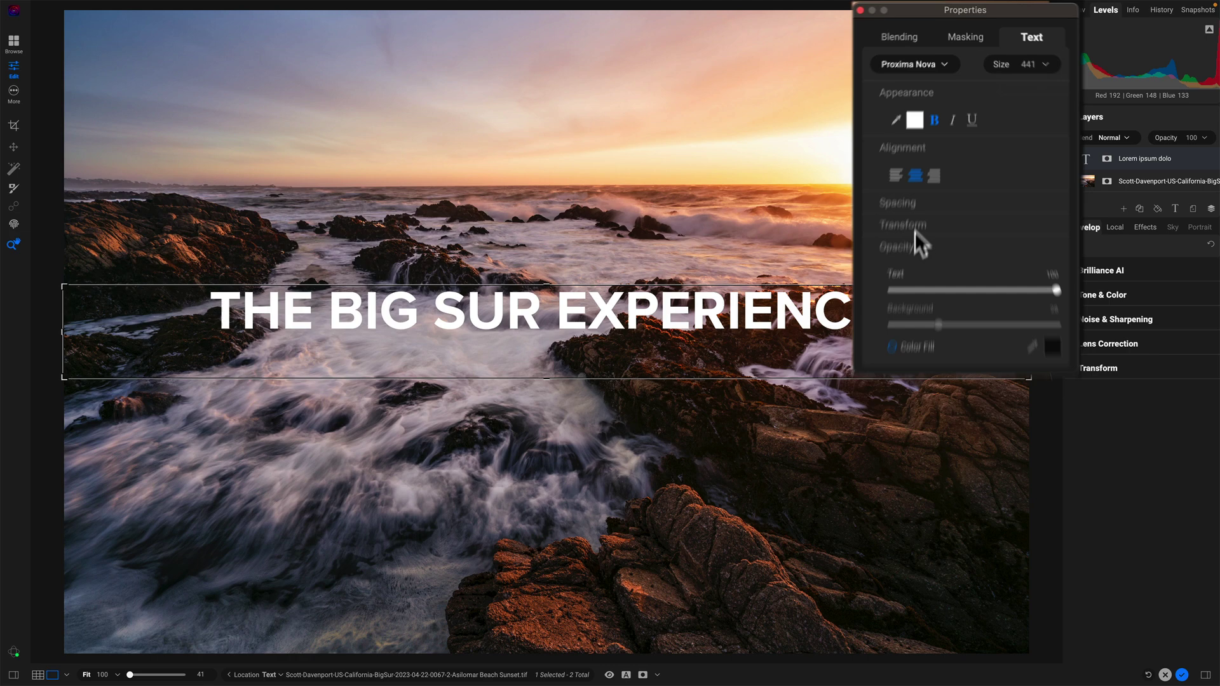
Add a new line 'APRIL 8th - 11th, 2024' beneath the title
{"action": "double_click", "coordinate": [726, 321]}
{"action": "key", "text": "Right"}
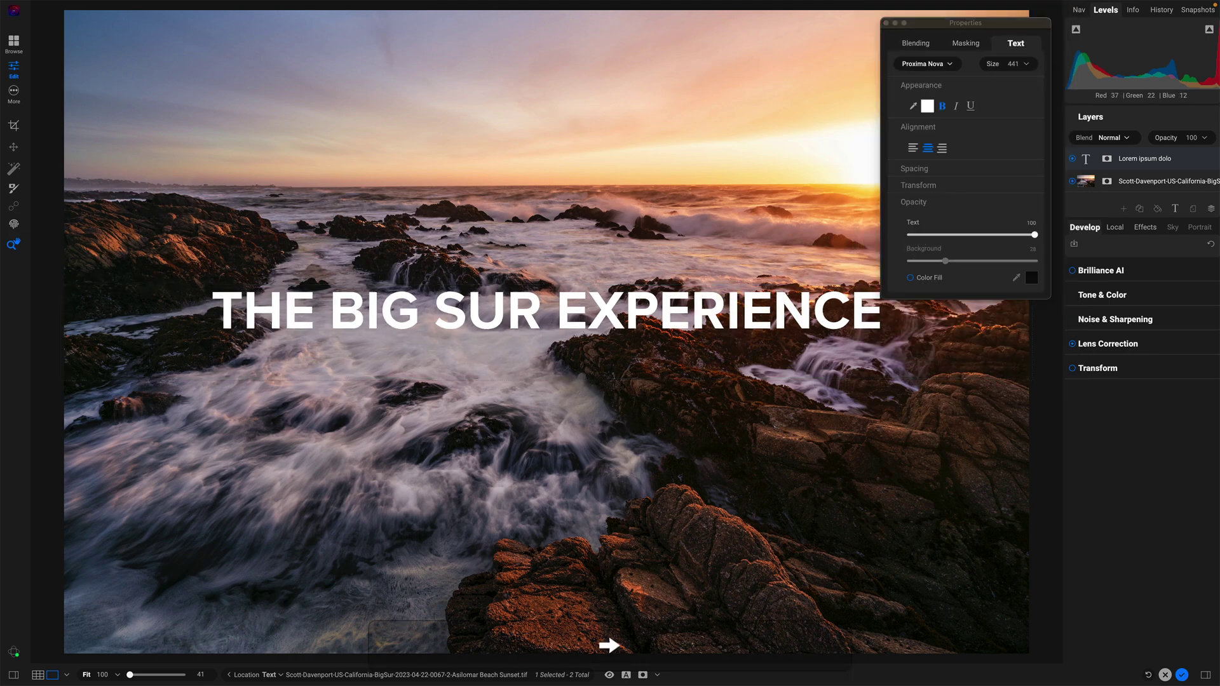
{"action": "key", "text": "Right"}
{"action": "key", "text": "Return"}
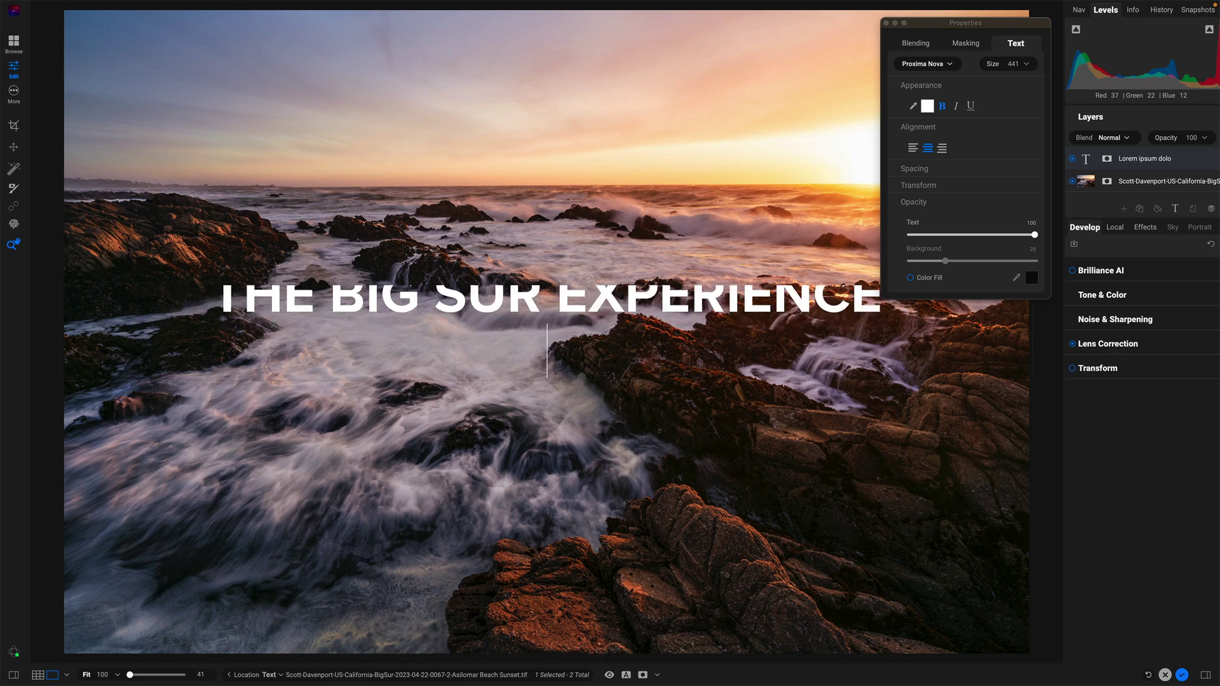
{"action": "type", "text": "APRIL "}
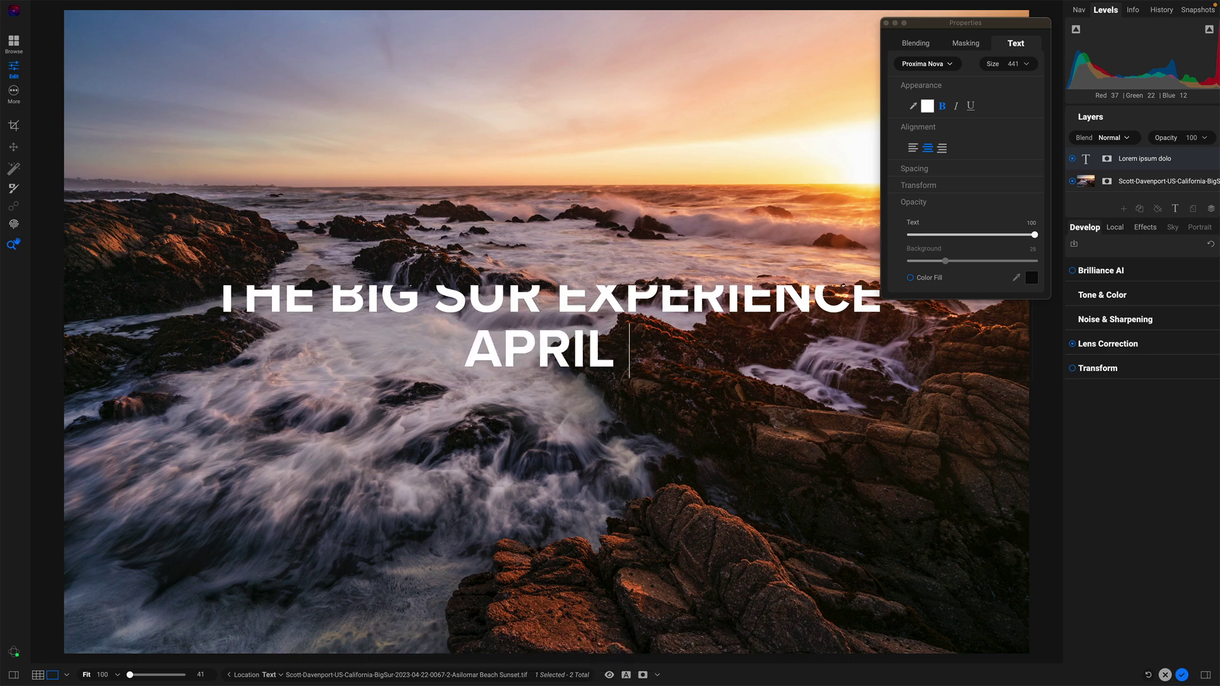
{"action": "type", "text": "8 - "}
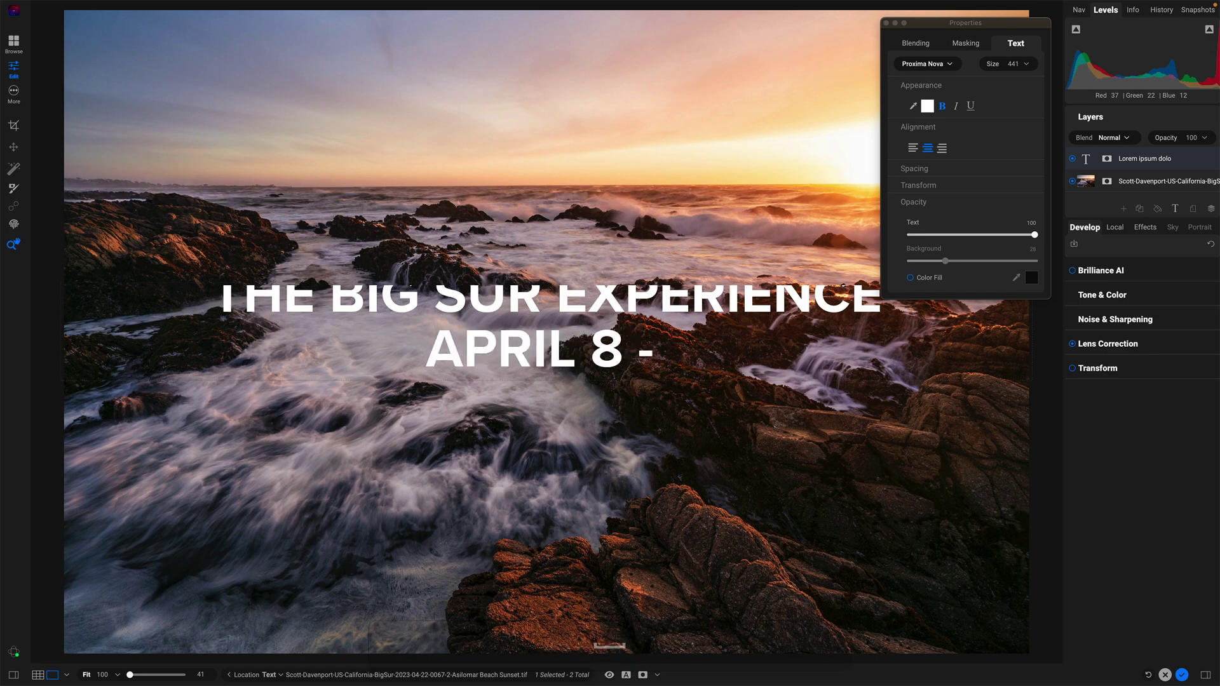
{"action": "type", "text": "11"}
{"action": "type", "text": ", 2024"}
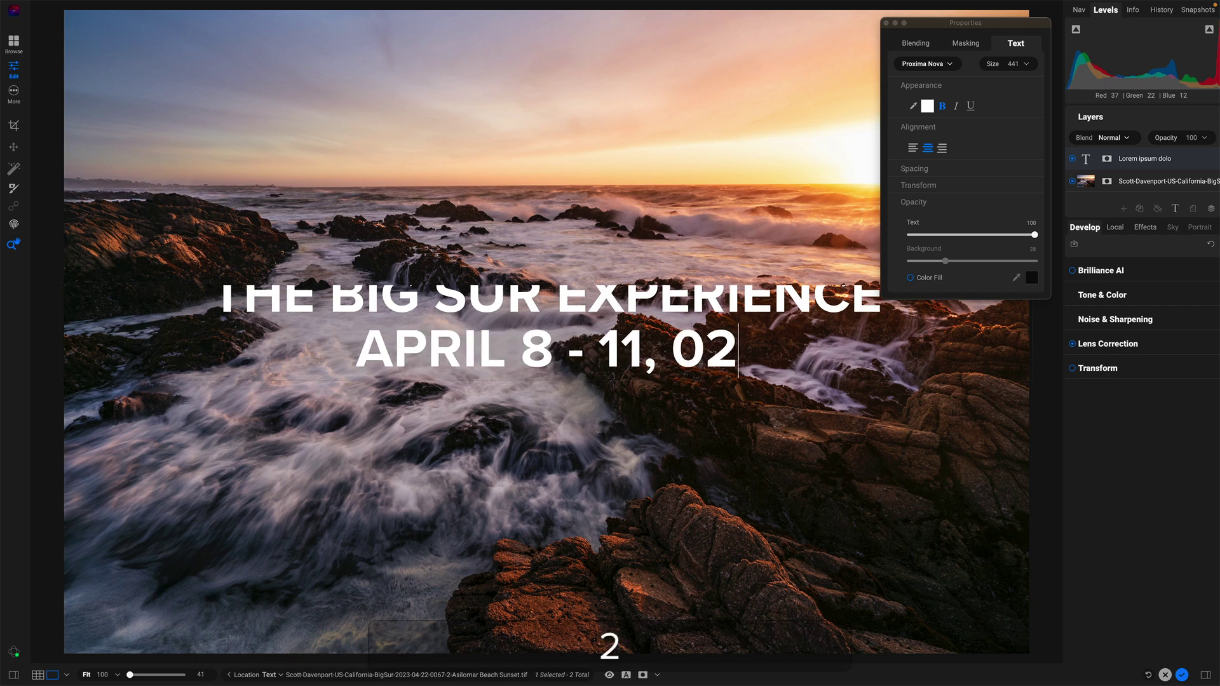
{"action": "left_click", "coordinate": [521, 349]}
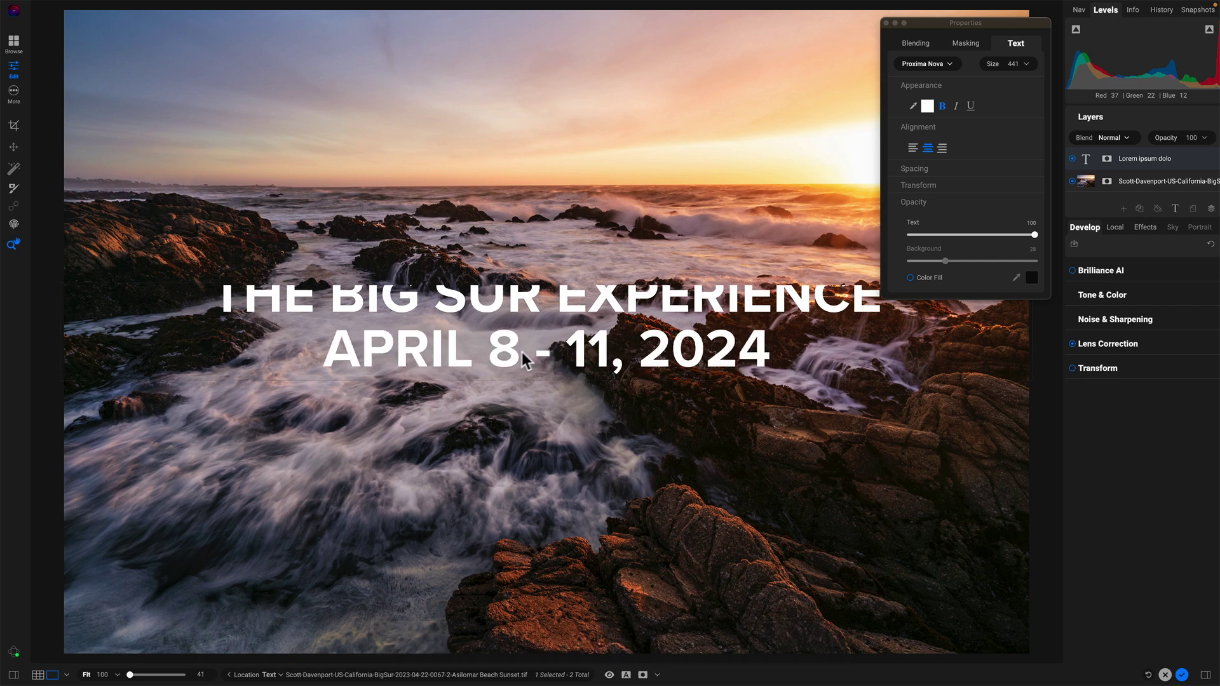
{"action": "type", "text": "th"}
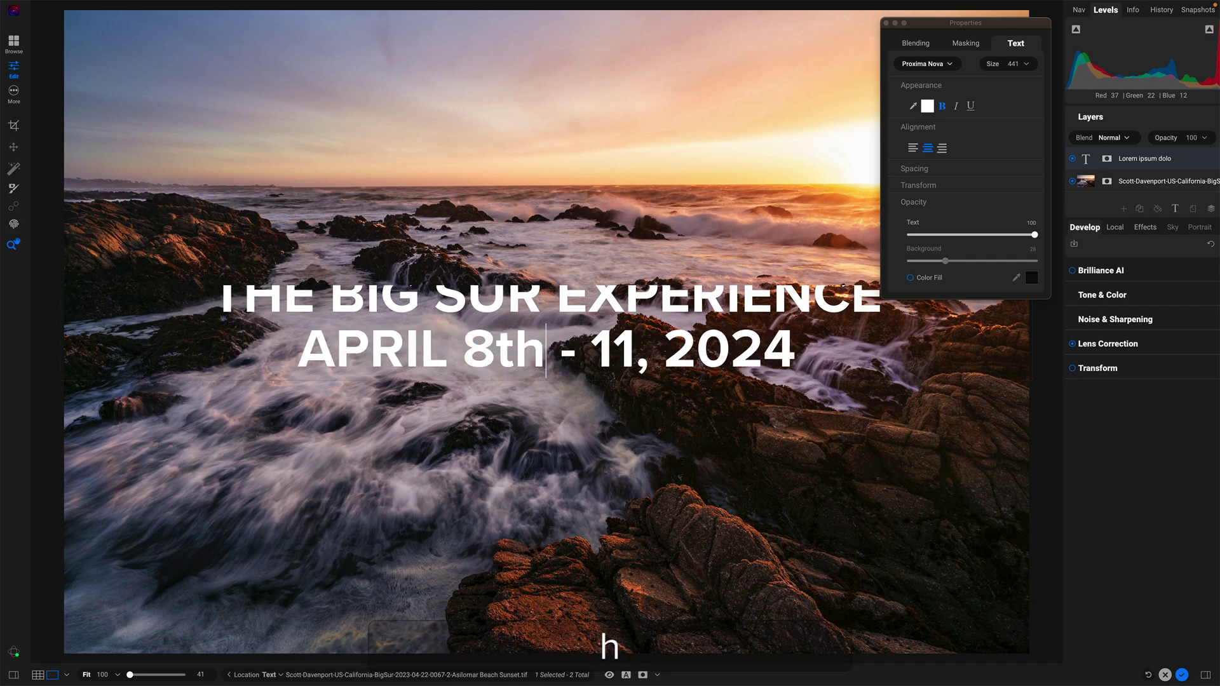
{"action": "left_click", "coordinate": [632, 354]}
{"action": "type", "text": "th"}
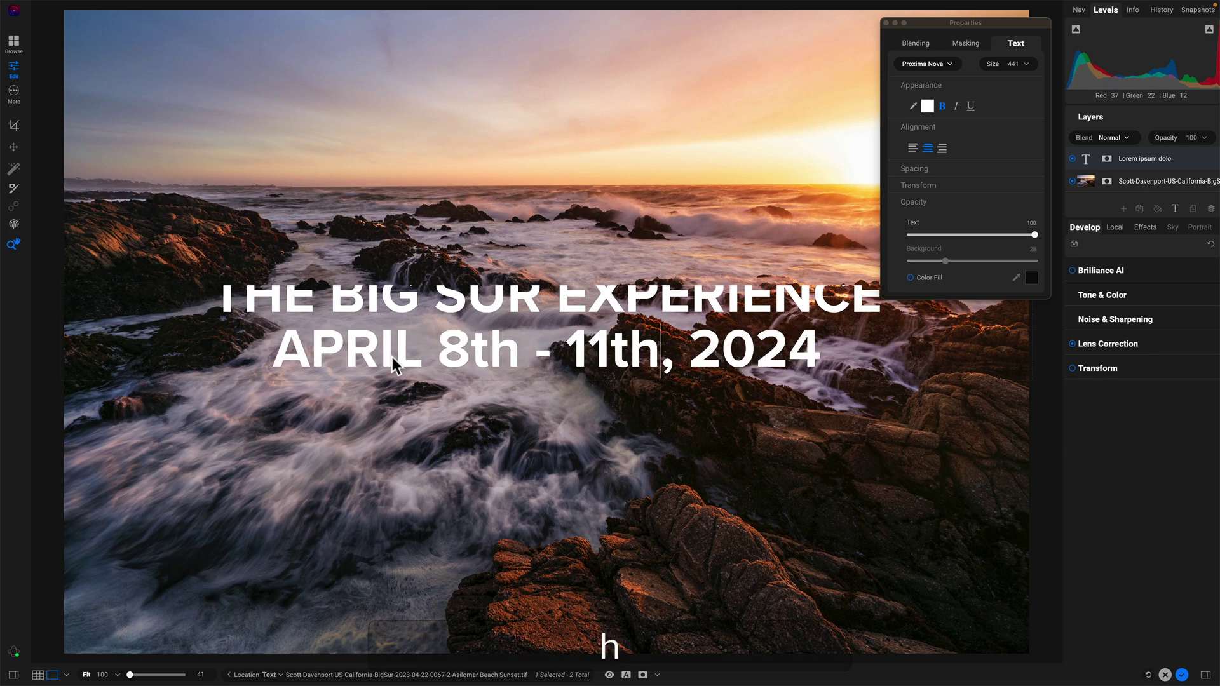
Shrink the date line to size 215
{"action": "left_click", "coordinate": [294, 352]}
{"action": "left_click_drag", "start_coordinate": [294, 352], "coordinate": [810, 341]}
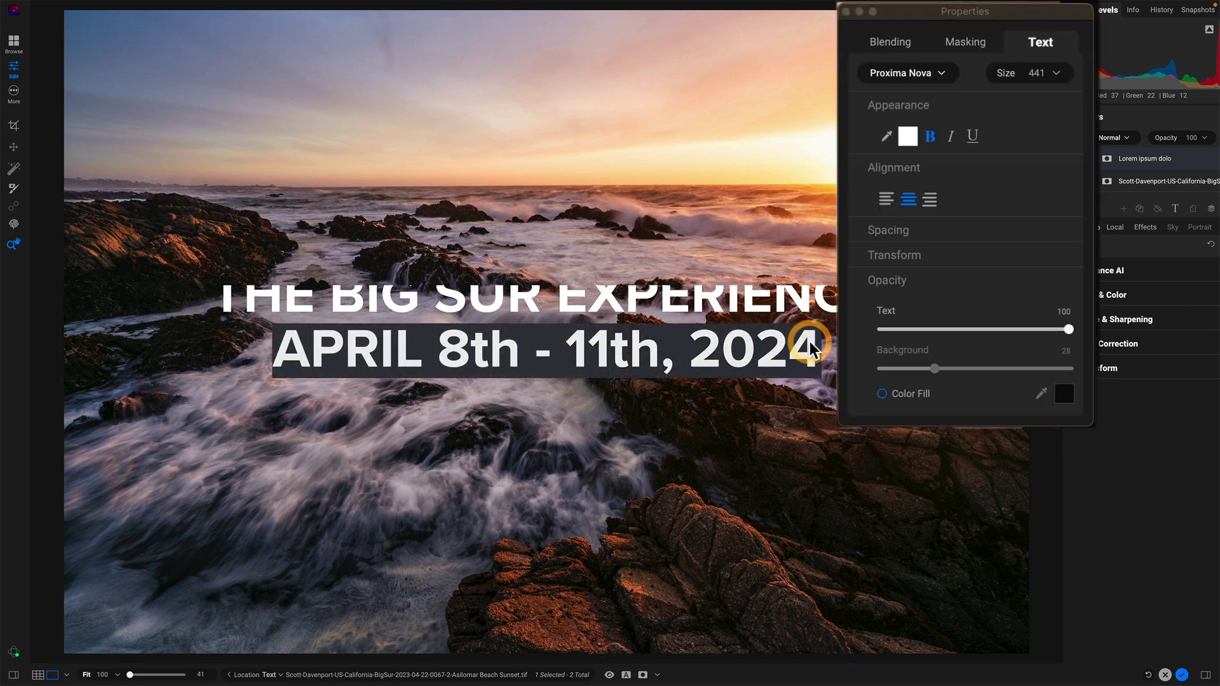
{"action": "left_click", "coordinate": [1053, 74]}
{"action": "left_click_drag", "start_coordinate": [1048, 94], "coordinate": [1032, 95]}
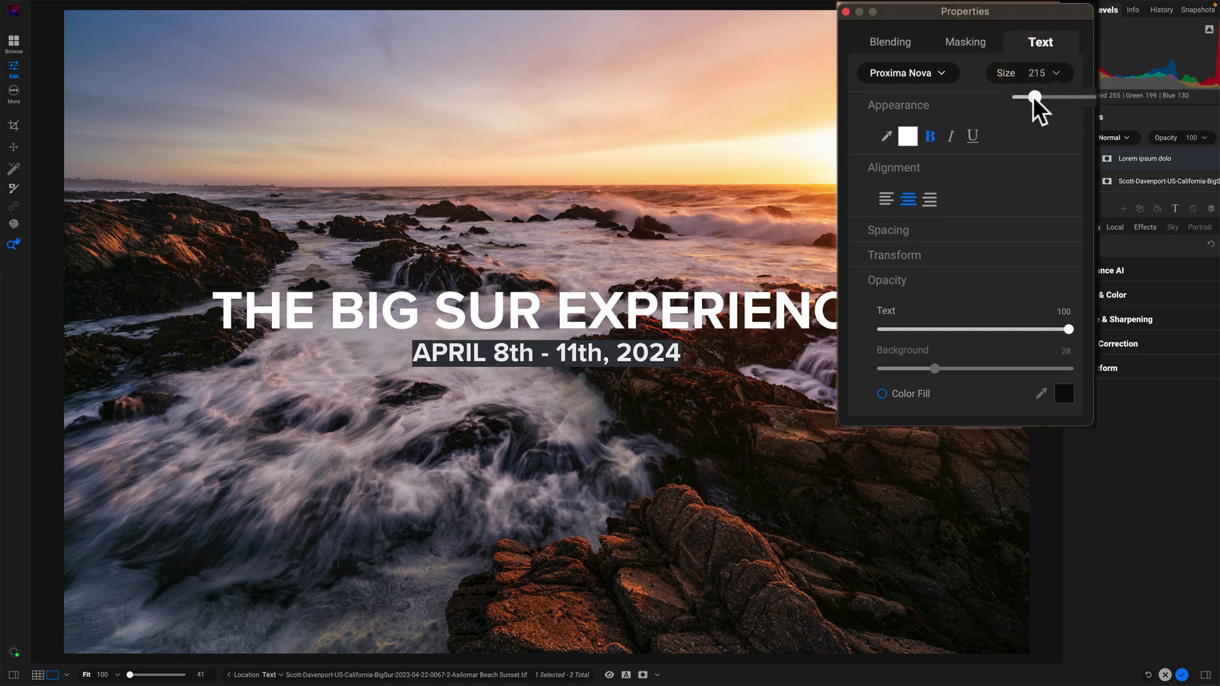
{"action": "left_click", "coordinate": [353, 310]}
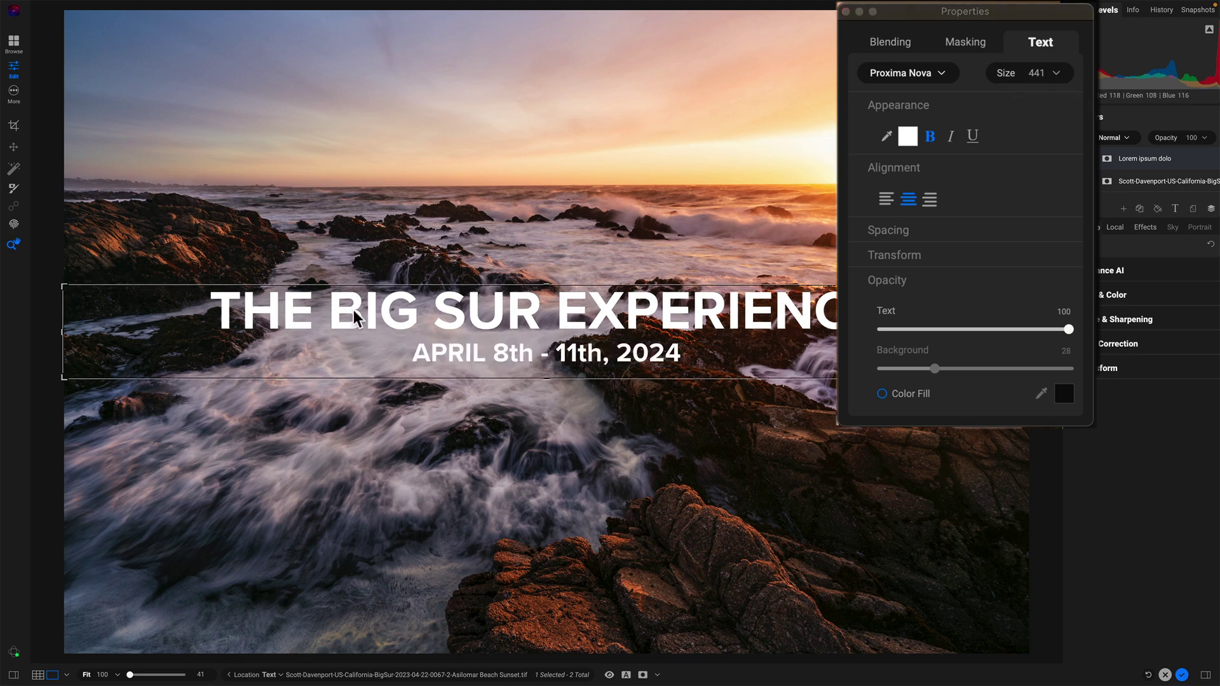
Extend the title's text box upward above the title and downward below the date line
{"action": "left_click", "coordinate": [212, 310]}
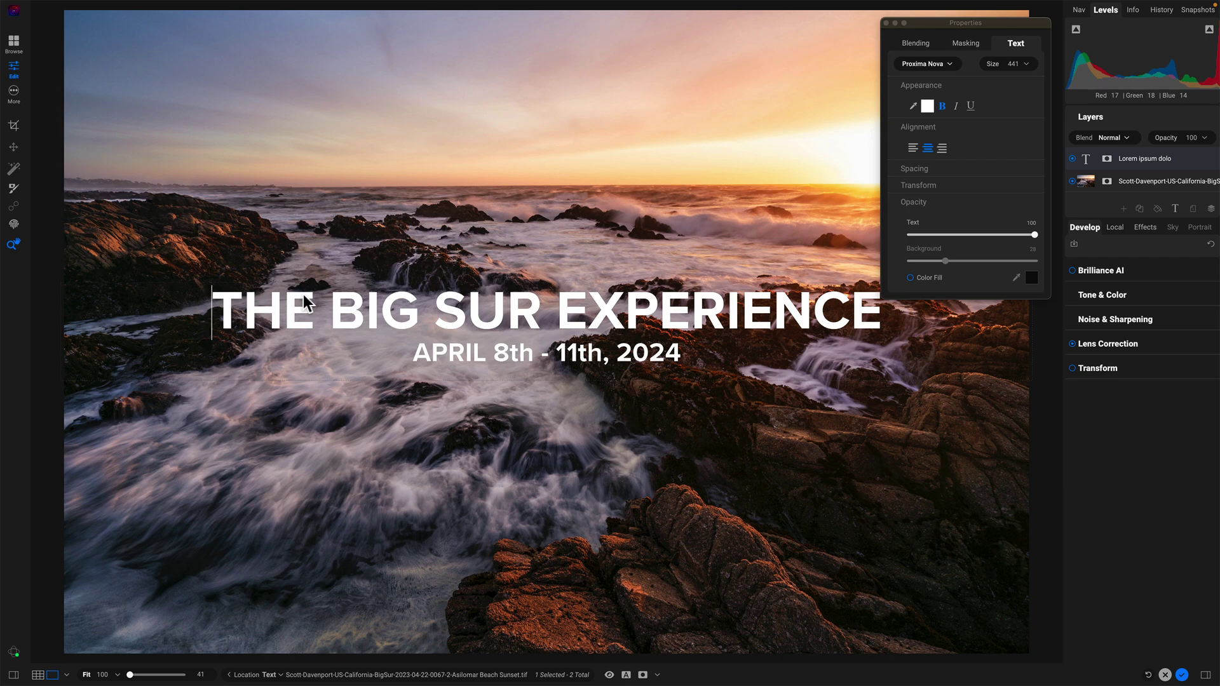
{"action": "key", "text": "Return"}
{"action": "key", "text": "BackSpace"}
{"action": "left_click", "coordinate": [381, 215]}
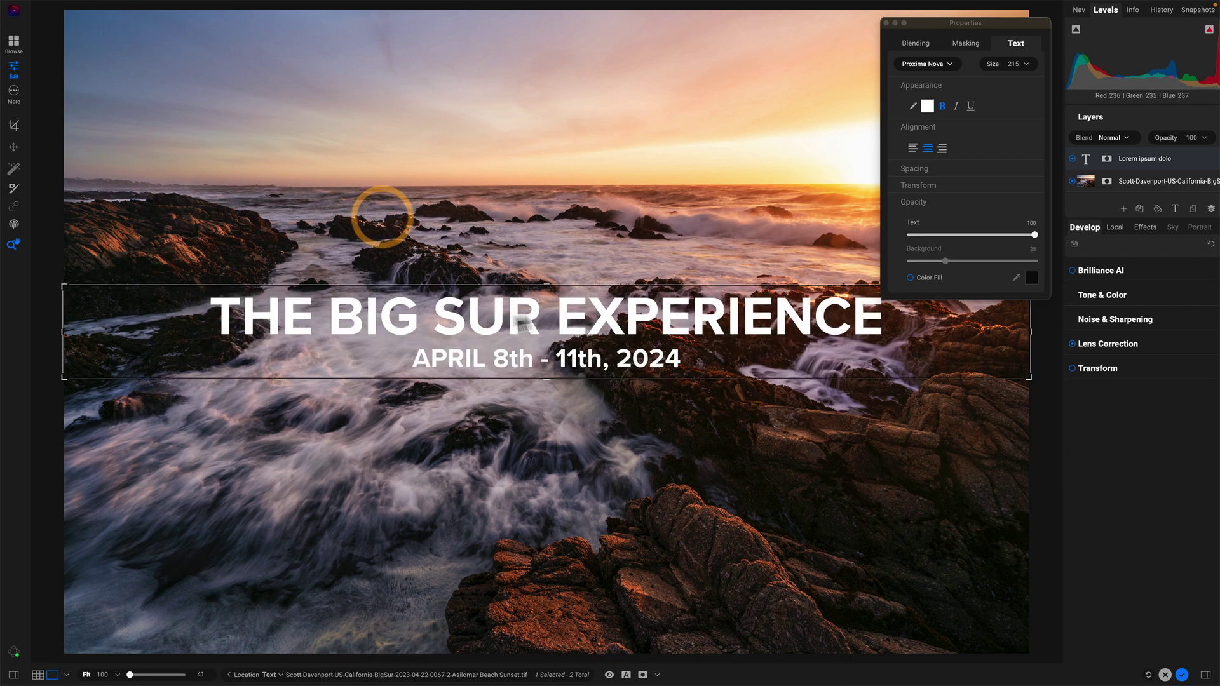
{"action": "left_click_drag", "start_coordinate": [551, 270], "coordinate": [546, 227]}
{"action": "left_click_drag", "start_coordinate": [549, 379], "coordinate": [545, 404]}
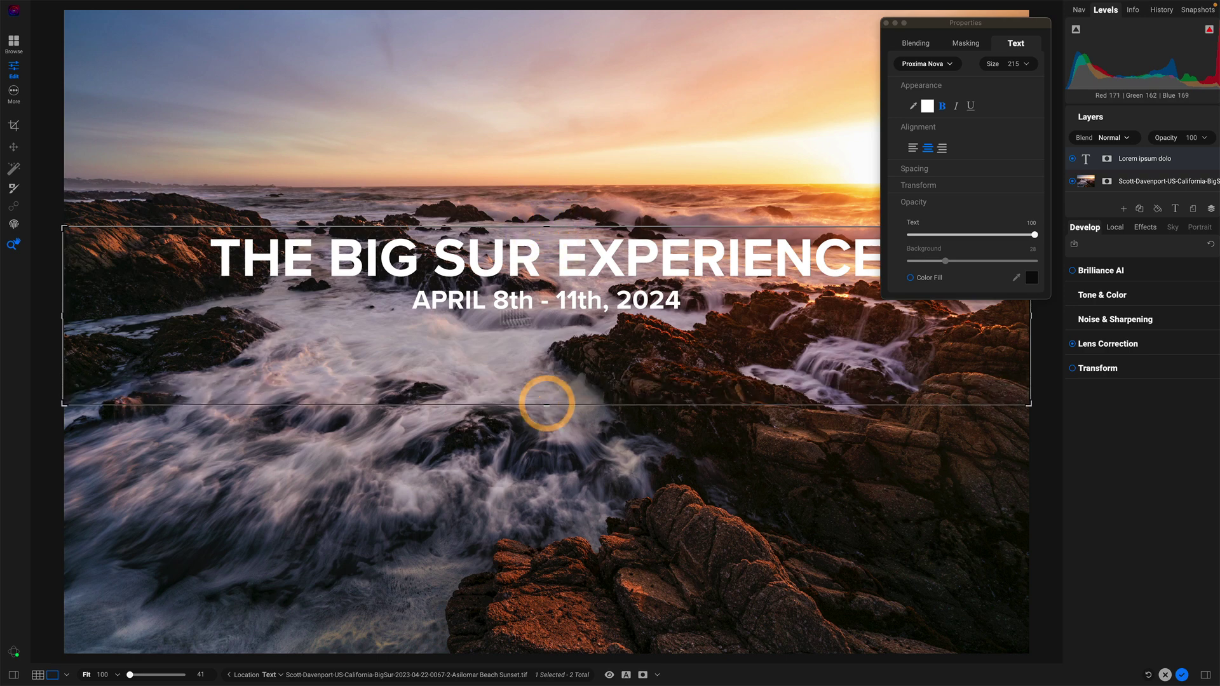
{"action": "left_click", "coordinate": [221, 256]}
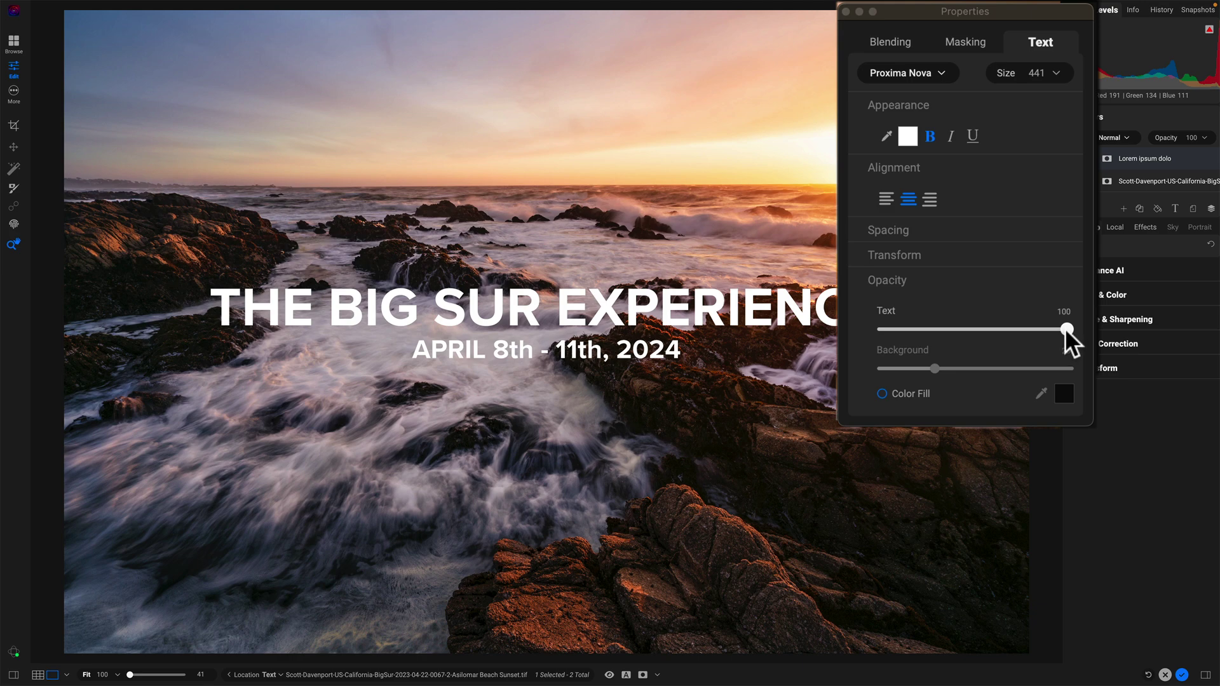
Set text opacity to 100 and add a black Color Fill background at 34 opacity
{"action": "left_click", "coordinate": [886, 282]}
{"action": "left_click", "coordinate": [886, 284]}
{"action": "left_click_drag", "start_coordinate": [986, 329], "coordinate": [1080, 326]}
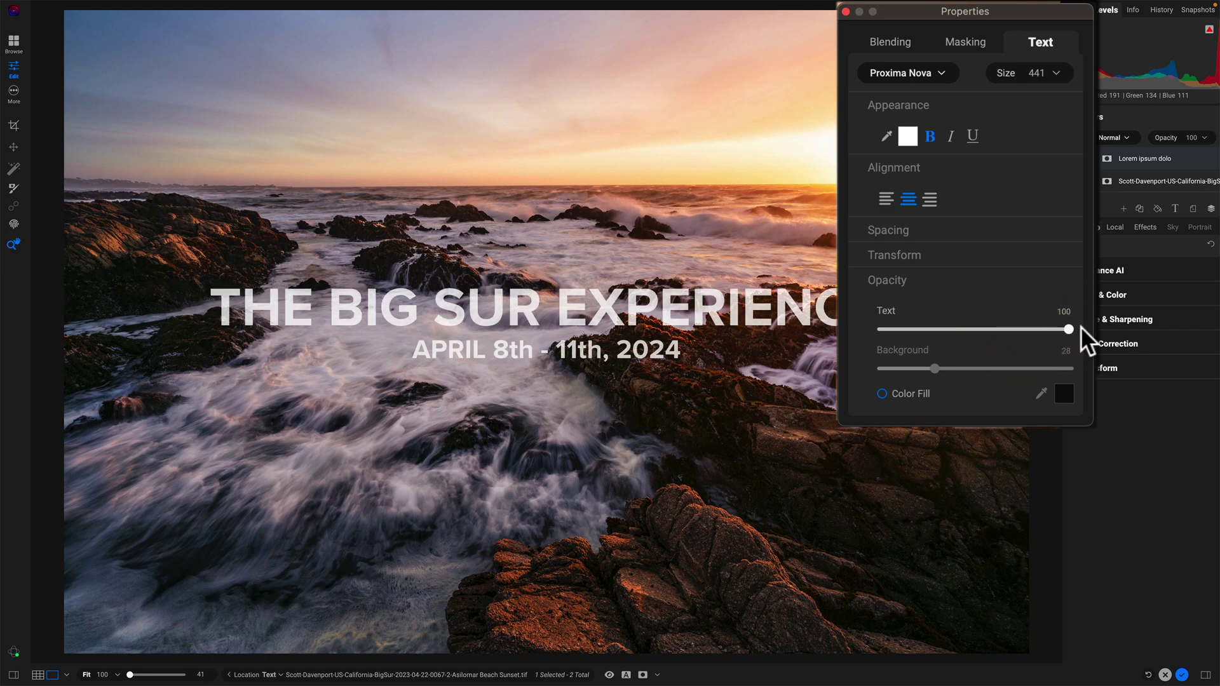
{"action": "left_click", "coordinate": [881, 394]}
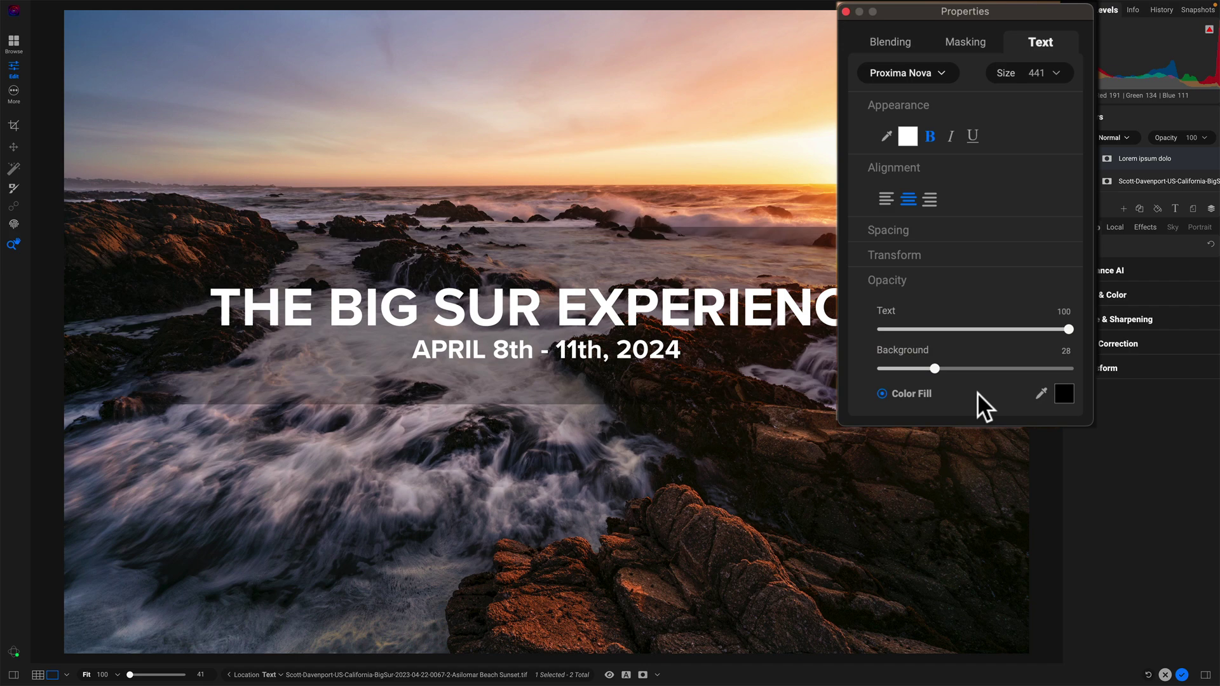
{"action": "mouse_move", "coordinate": [931, 364]}
{"action": "left_mouse_down"}
{"action": "mouse_move", "coordinate": [912, 367]}
{"action": "mouse_move", "coordinate": [944, 364]}
{"action": "left_mouse_up"}
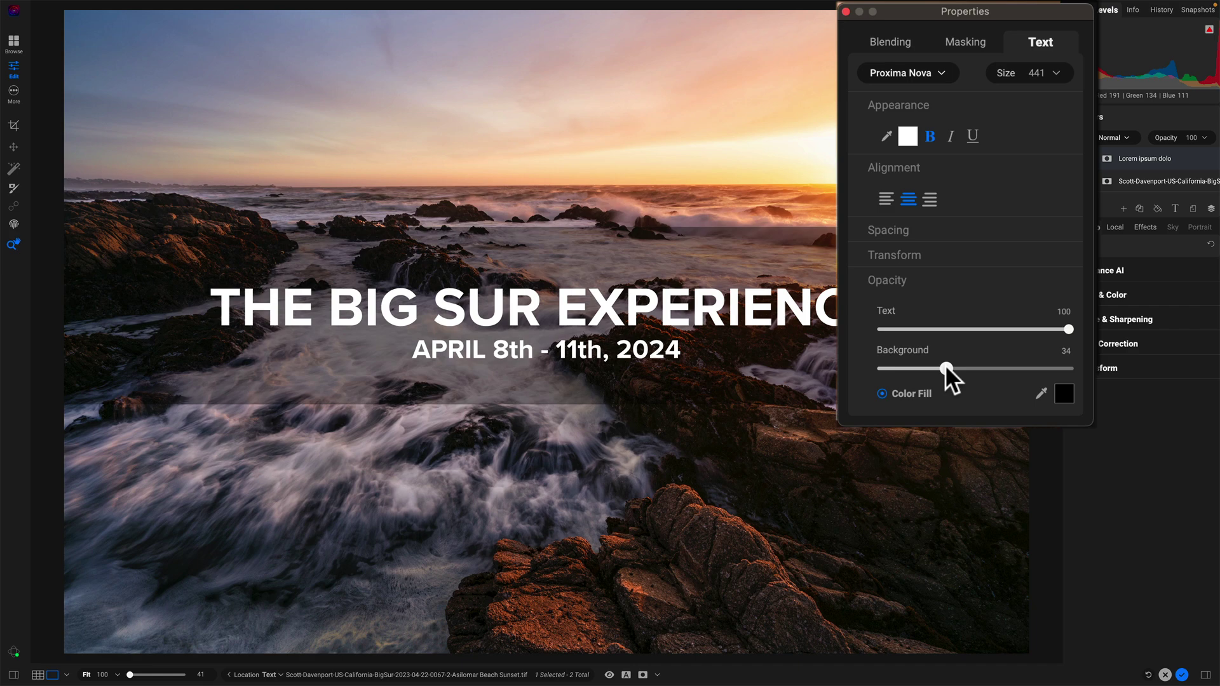
{"action": "left_click", "coordinate": [952, 261]}
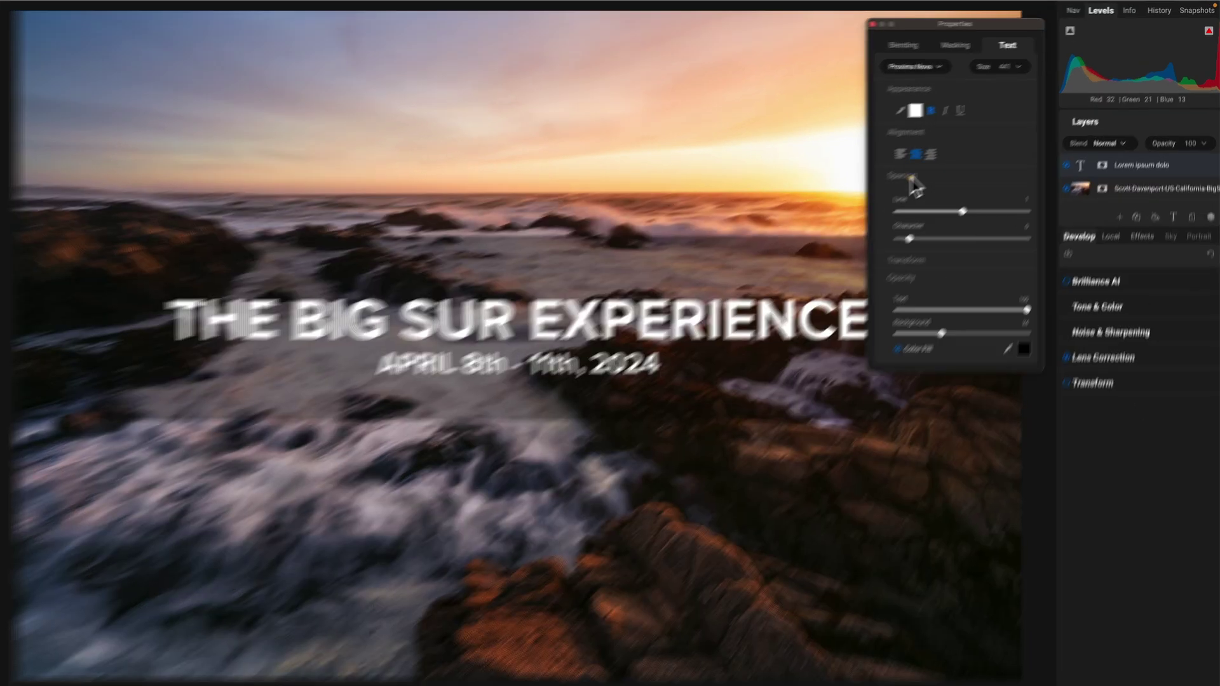
Set the title's line spacing to 0.8 and character spacing to 65
{"action": "left_click", "coordinate": [918, 171]}
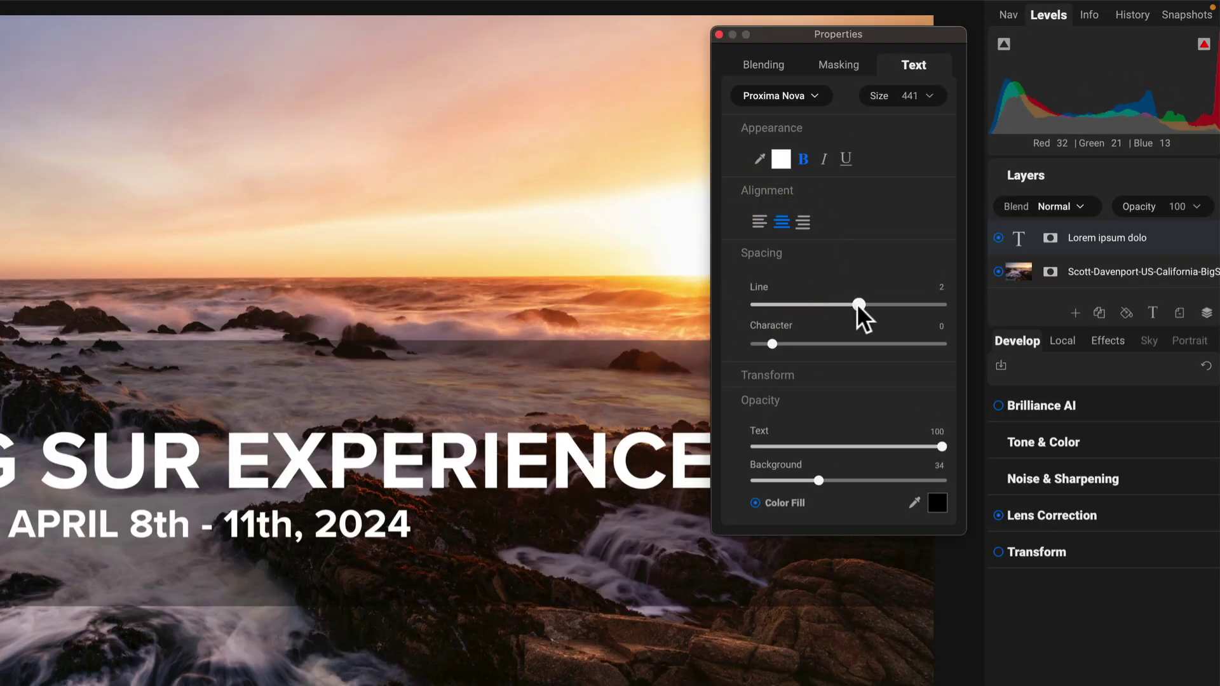
{"action": "left_click_drag", "start_coordinate": [855, 303], "coordinate": [828, 303]}
{"action": "left_click", "coordinate": [798, 342]}
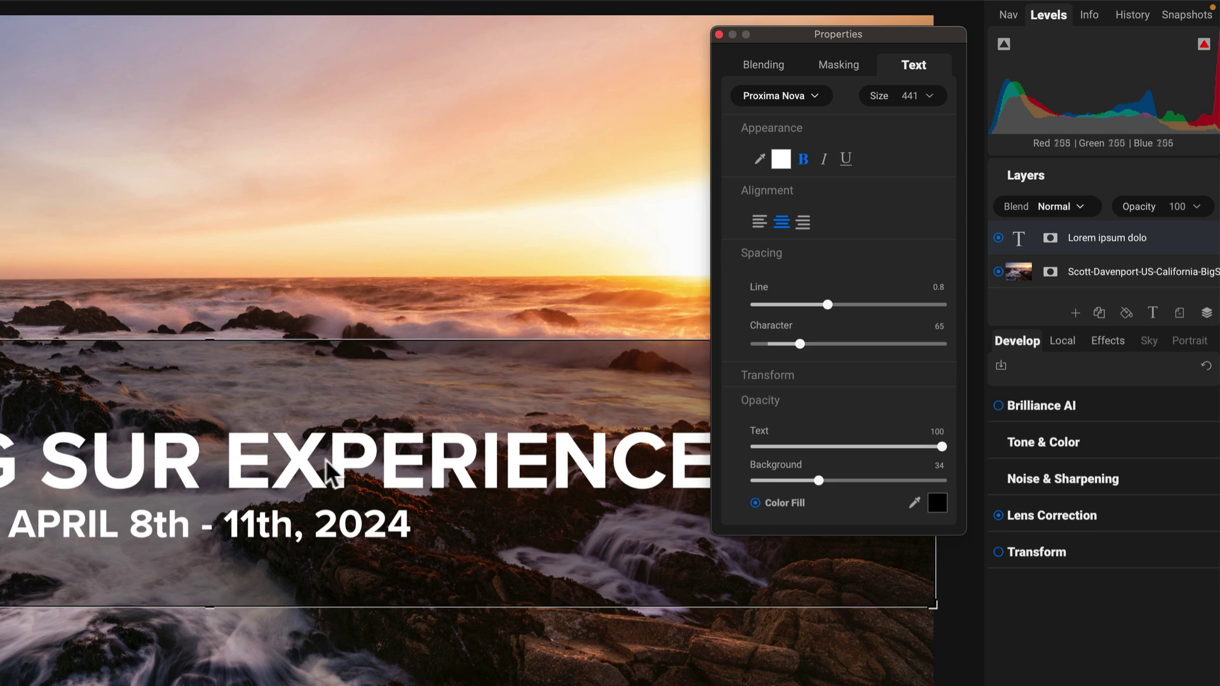
{"action": "left_click", "coordinate": [794, 375]}
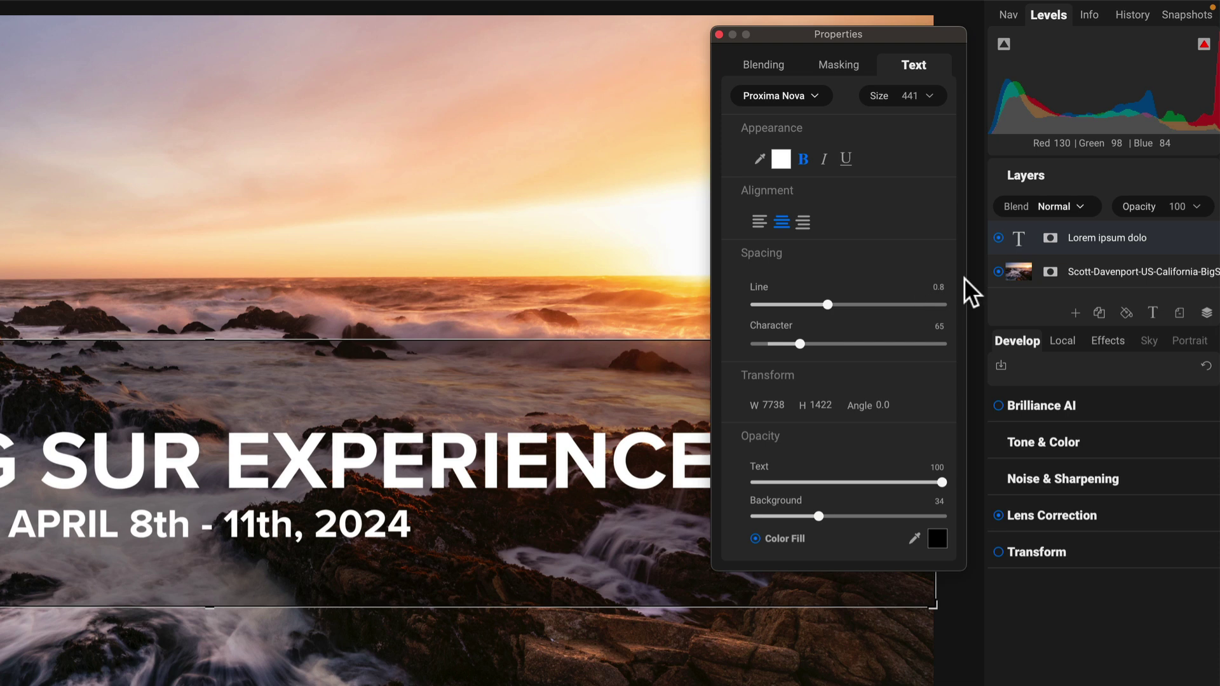
Add a second placeholder text layer at size 120 and select all its text
{"action": "left_click", "coordinate": [1153, 311]}
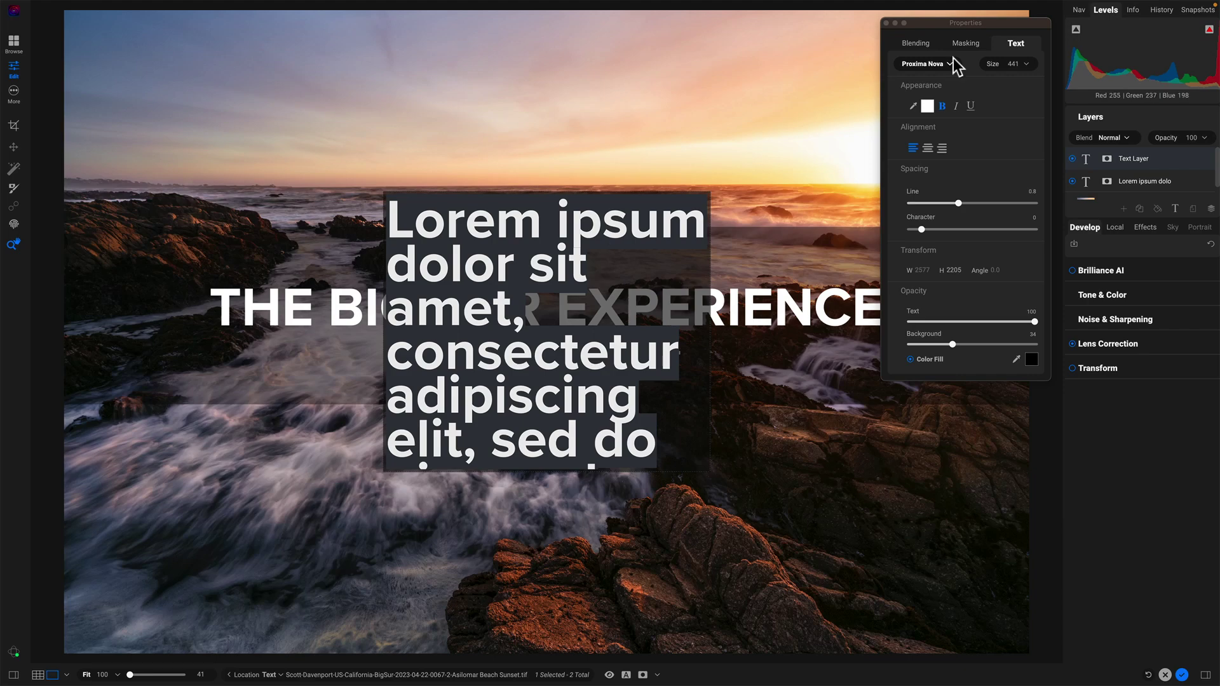
{"action": "left_click", "coordinate": [1025, 68]}
{"action": "left_click_drag", "start_coordinate": [1024, 81], "coordinate": [1008, 81]}
{"action": "left_click", "coordinate": [1007, 80]}
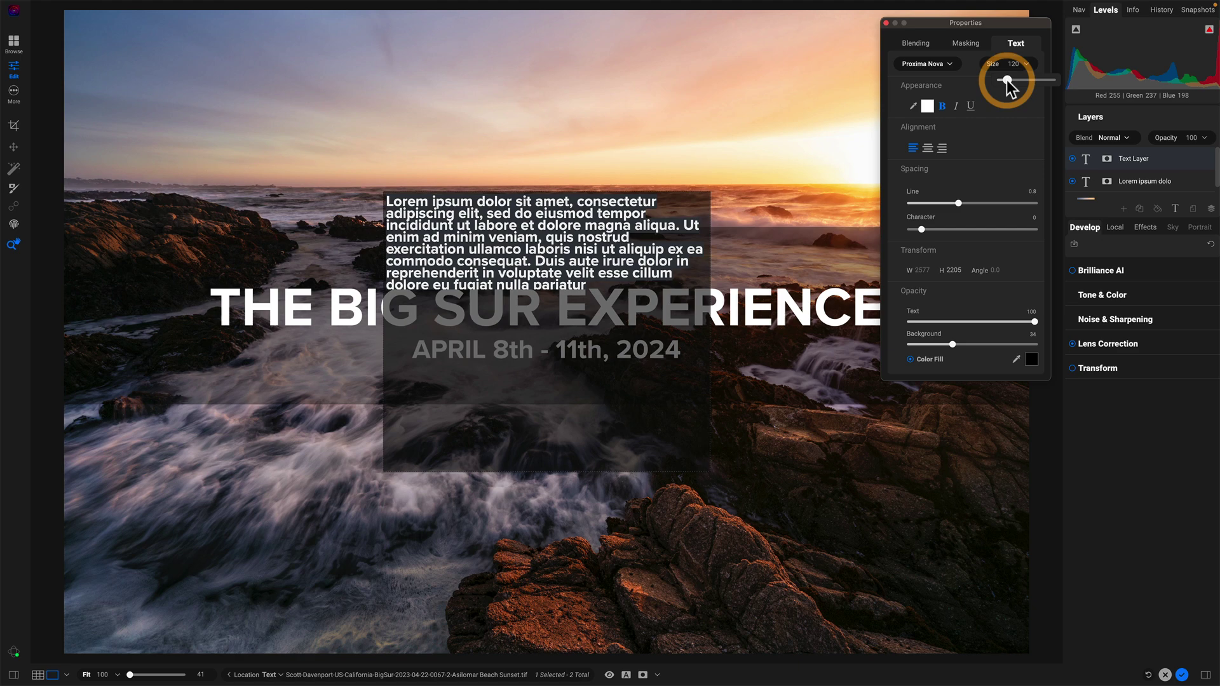
{"action": "left_click", "coordinate": [510, 239]}
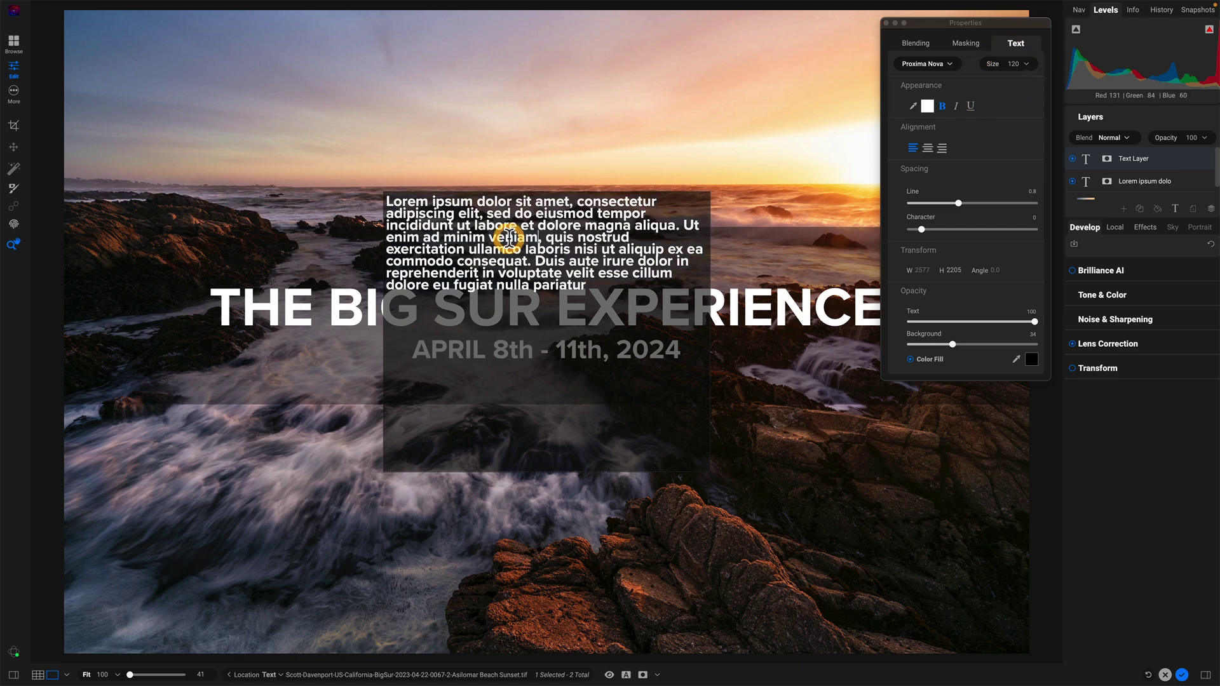
{"action": "key", "text": "super+a"}
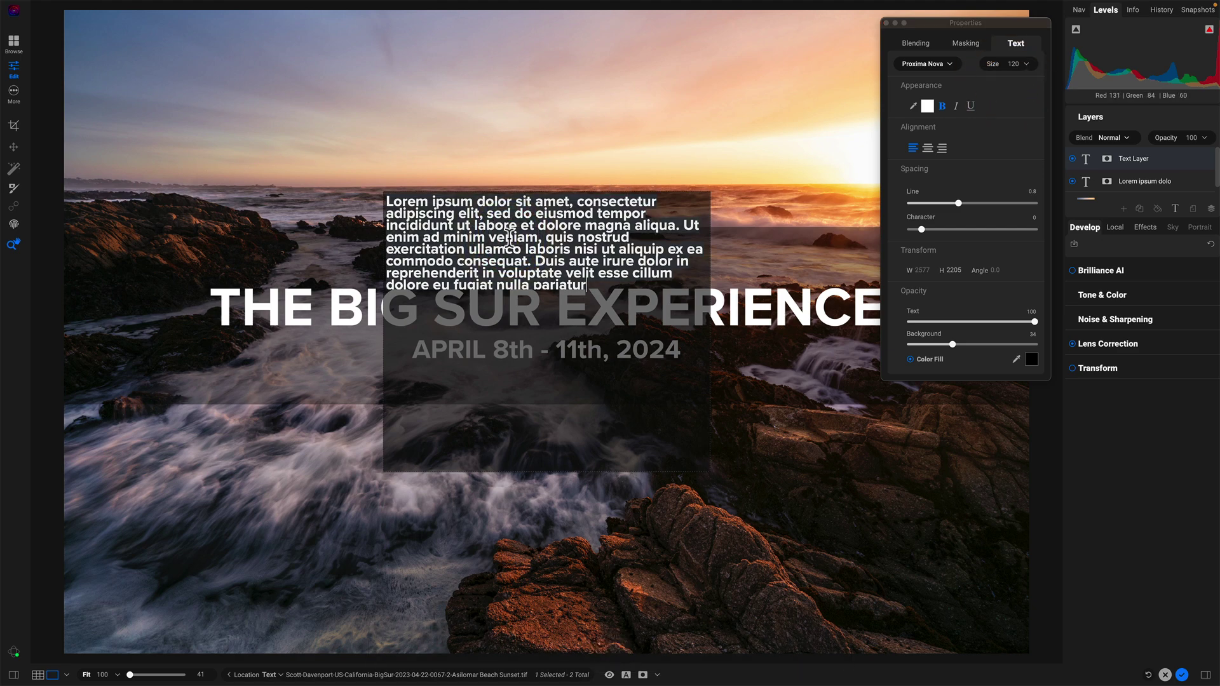
Type the workshops website URL, ending in '.com/workshops', and center-align it
{"action": "type", "text": "sc"}
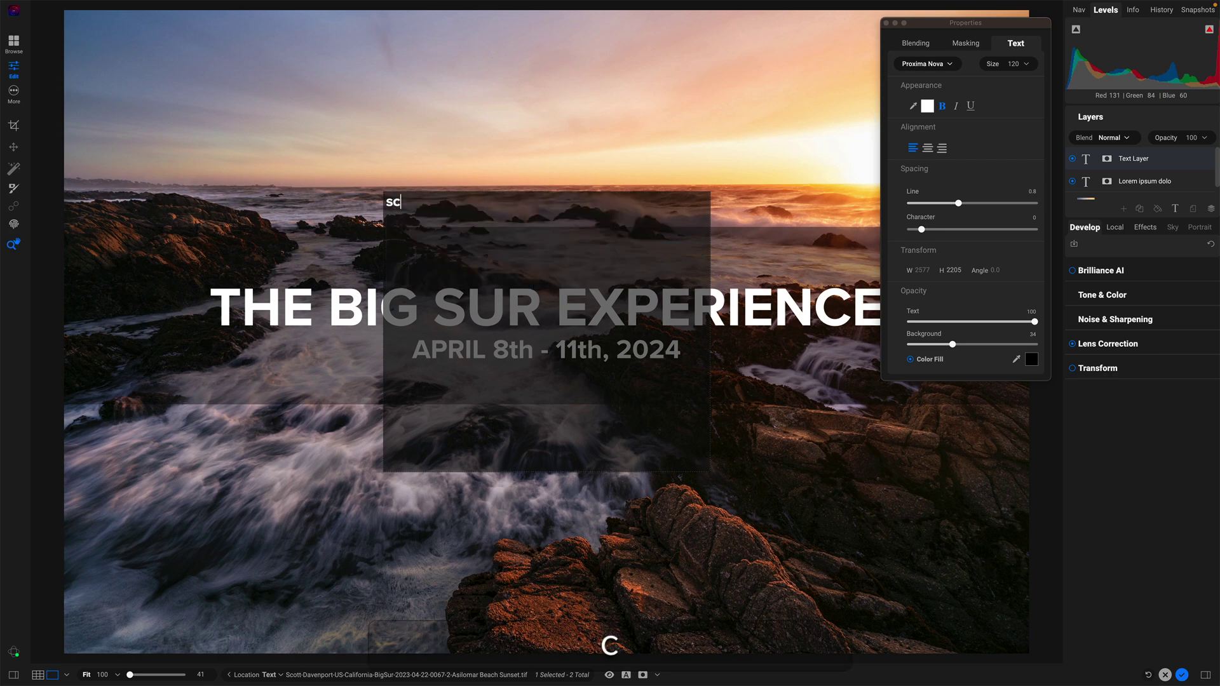
{"action": "type", "text": "ottdavenportphtoo"}
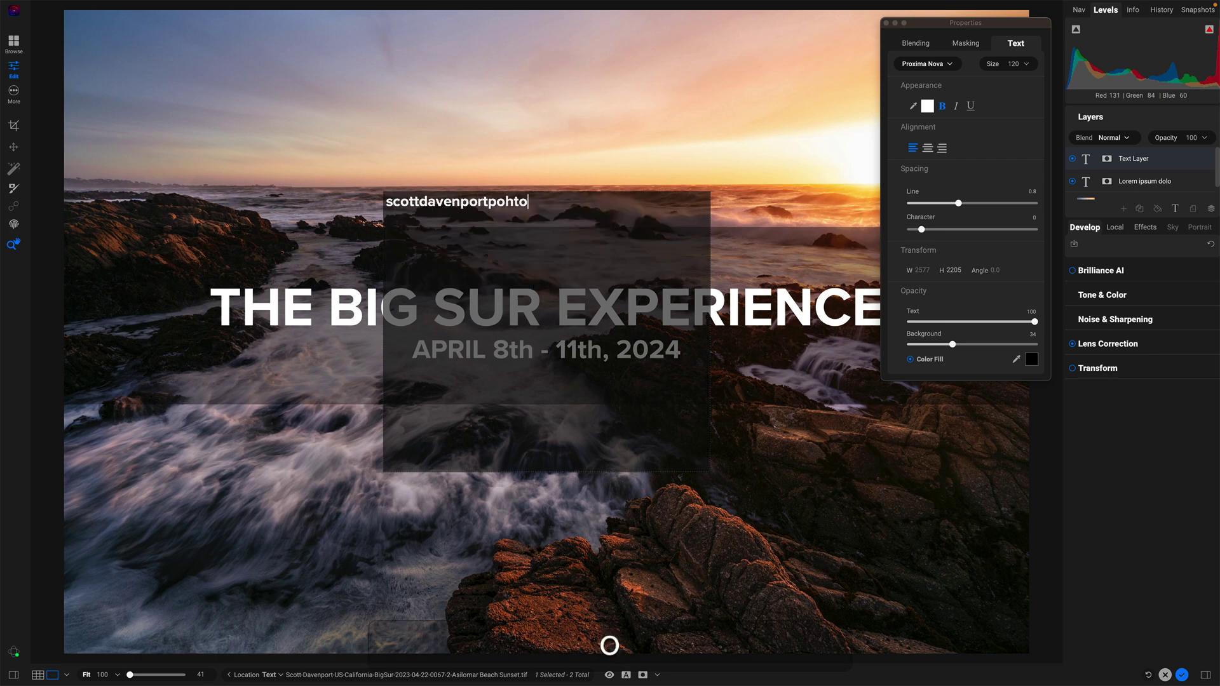
{"action": "key", "text": "BackSpace"}
{"action": "key", "text": "BackSpace"}
{"action": "key", "text": "BackSpace"}
{"action": "key", "text": "BackSpace"}
{"action": "type", "text": "hoto.com"}
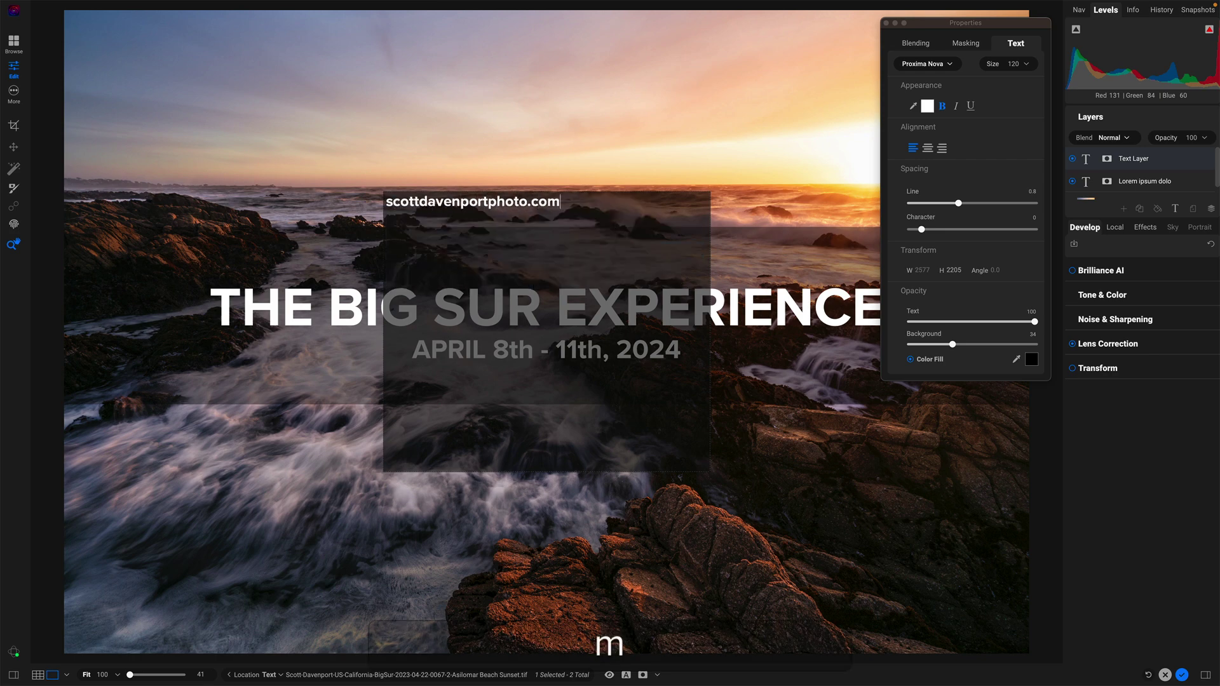
{"action": "type", "text": "/workshops"}
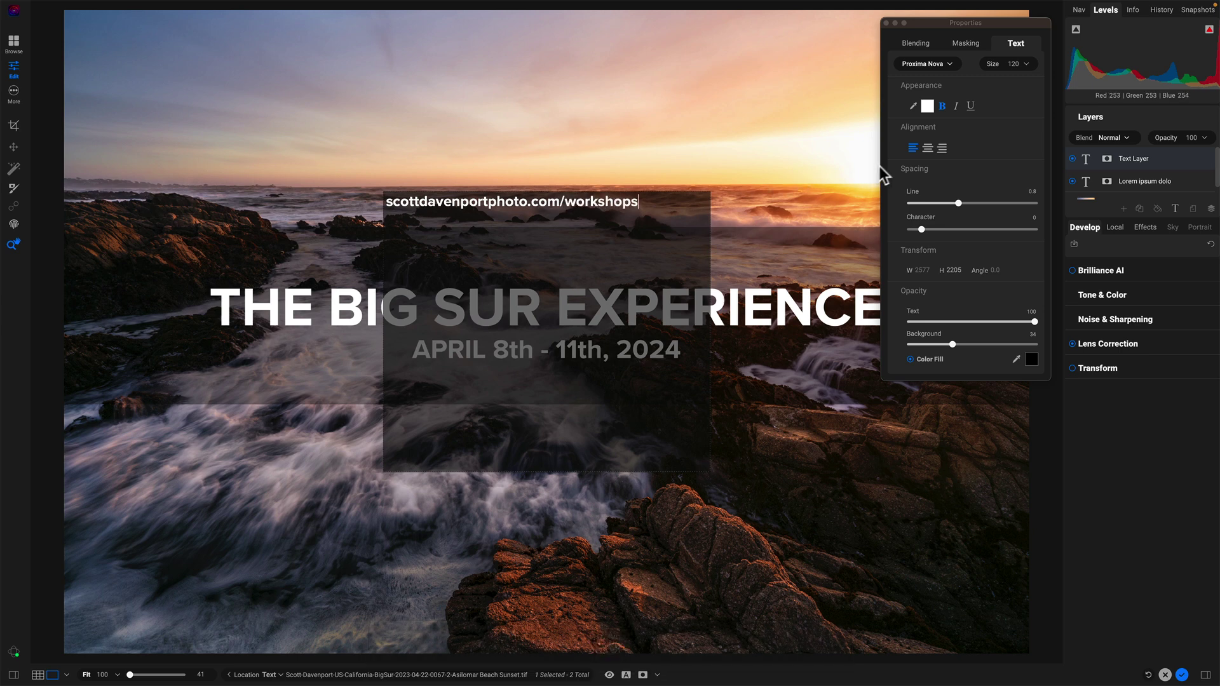
{"action": "left_click", "coordinate": [927, 148]}
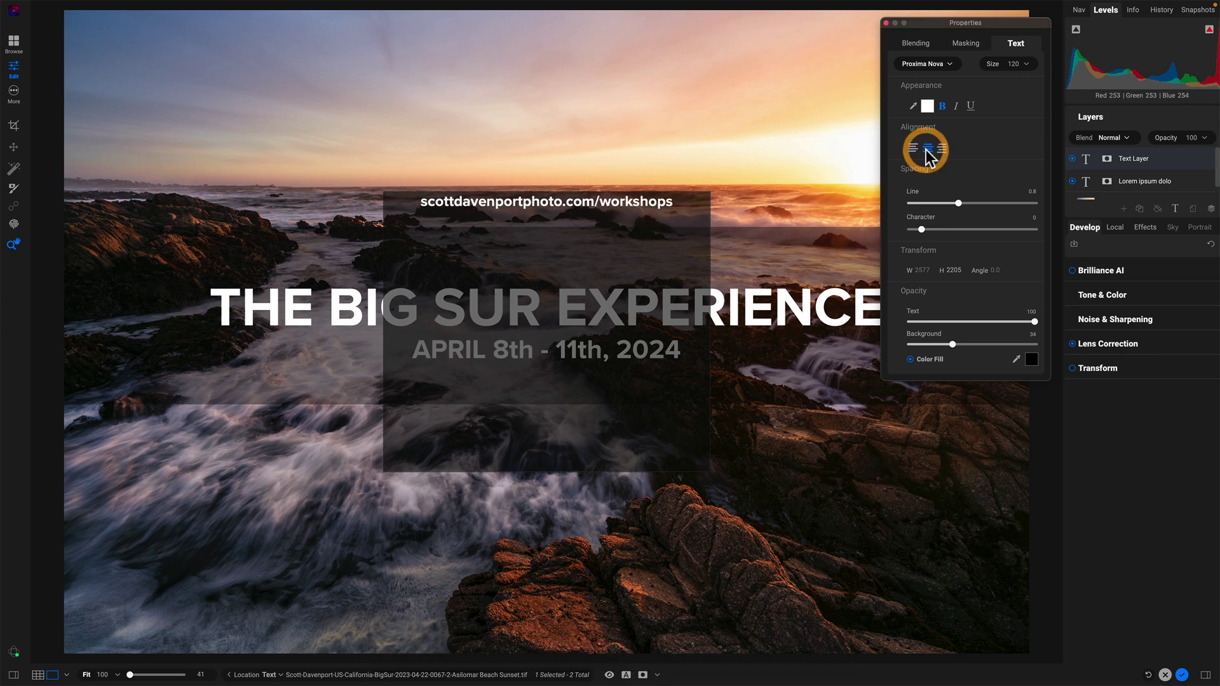
{"action": "left_click", "coordinate": [654, 168]}
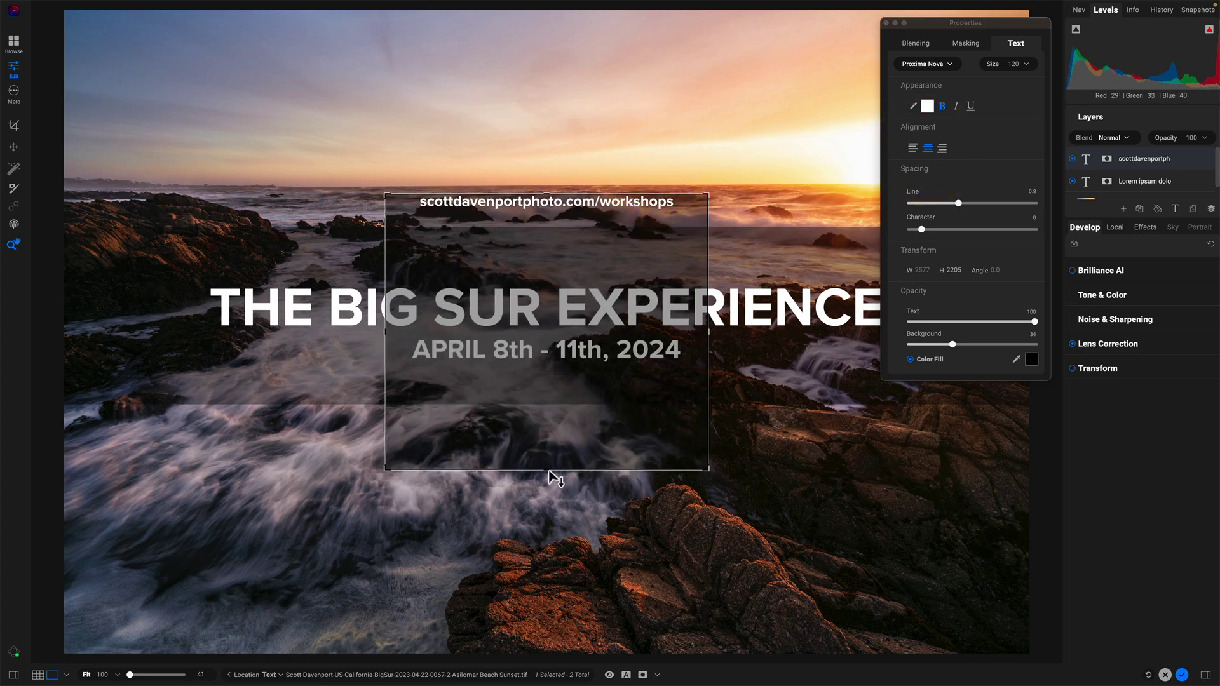
Shrink the URL box, remove its Color Fill, and move it to the photo's bottom edge
{"action": "left_click_drag", "start_coordinate": [548, 471], "coordinate": [547, 218]}
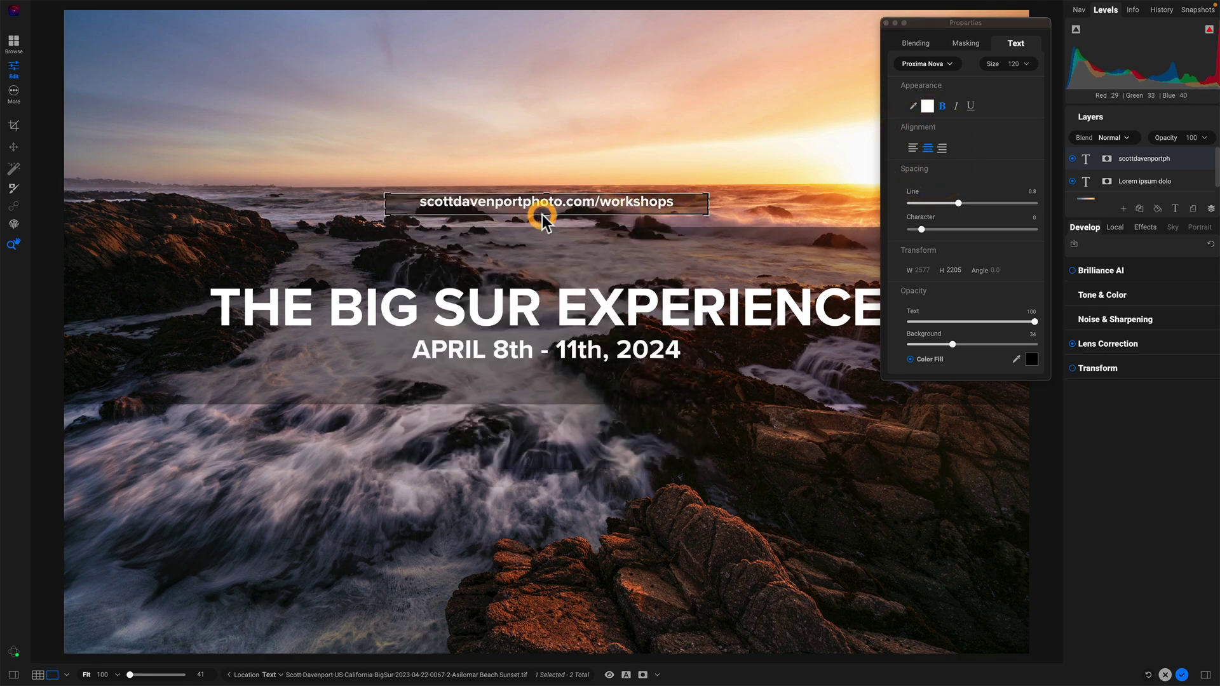
{"action": "left_click", "coordinate": [909, 359]}
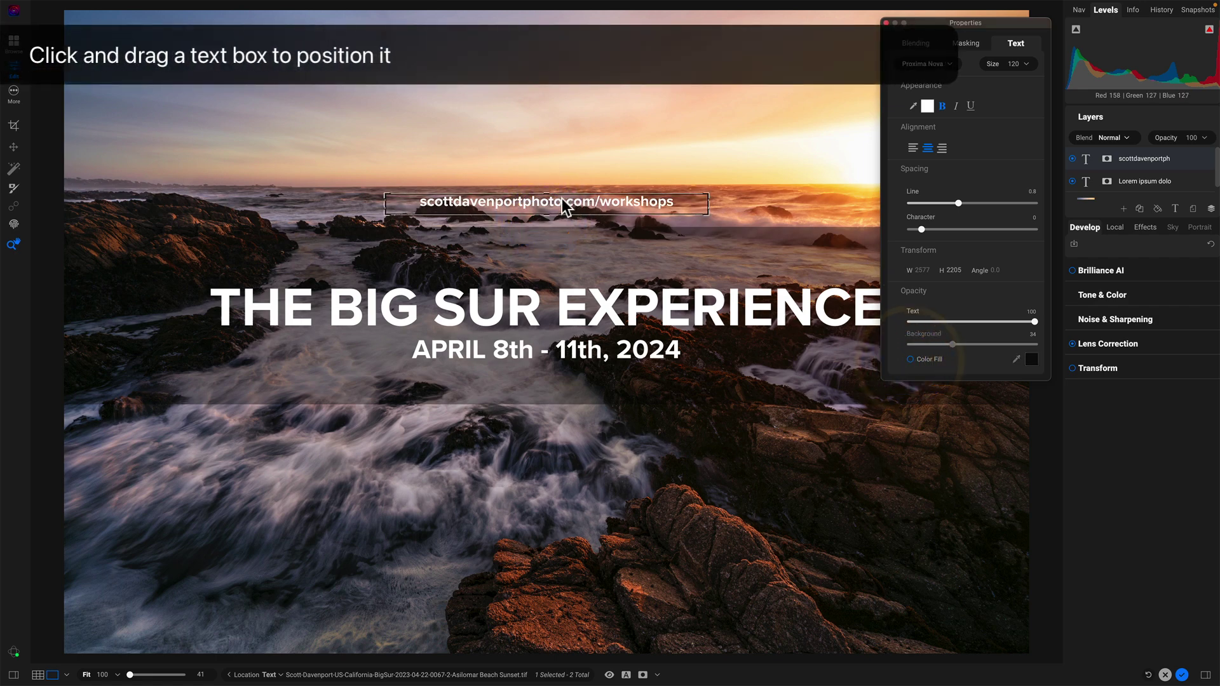
{"action": "left_click_drag", "start_coordinate": [564, 205], "coordinate": [559, 635]}
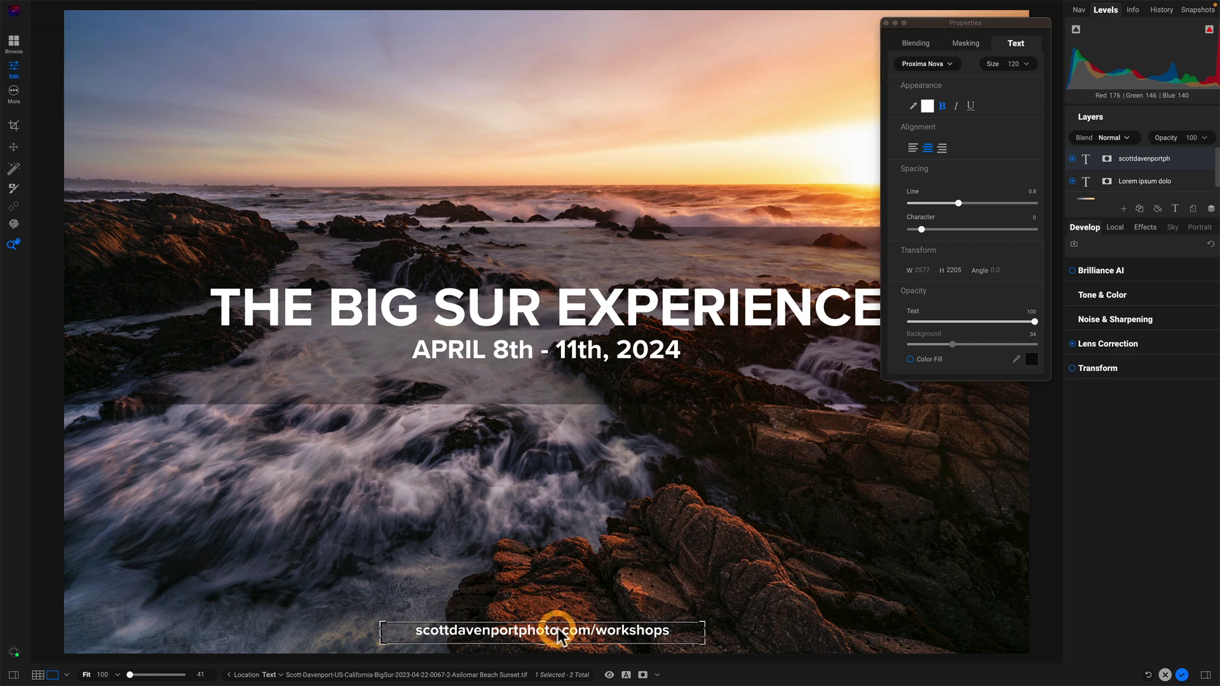
{"action": "left_click", "coordinate": [887, 23]}
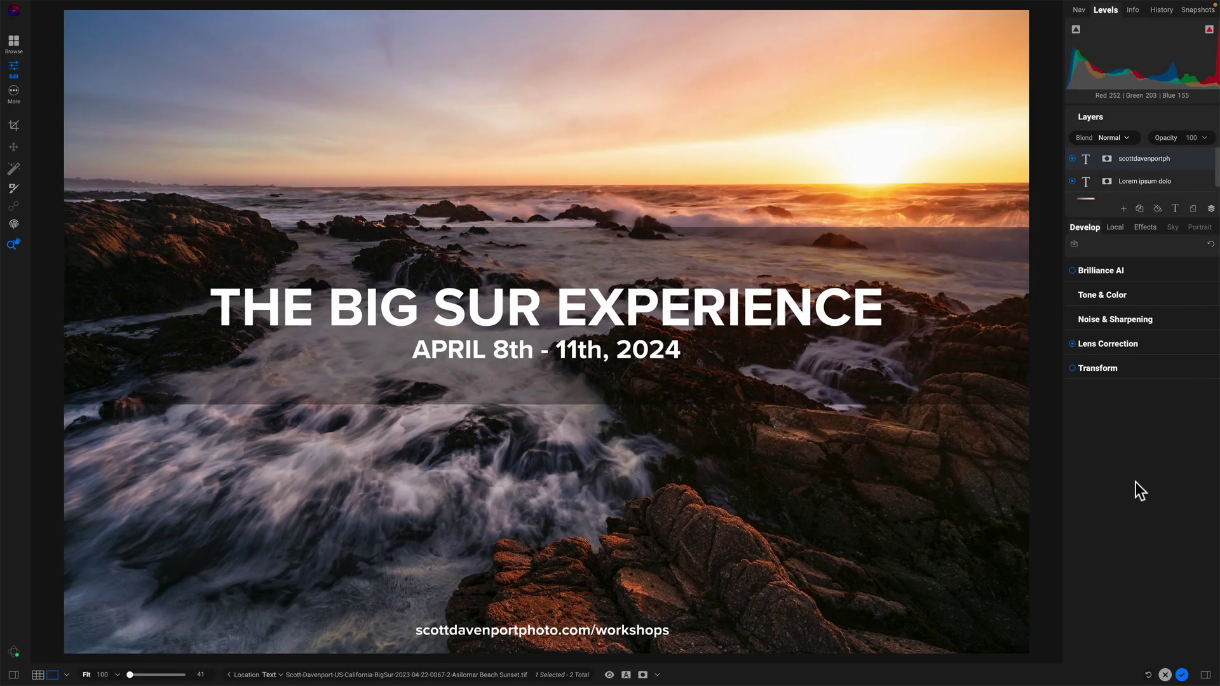